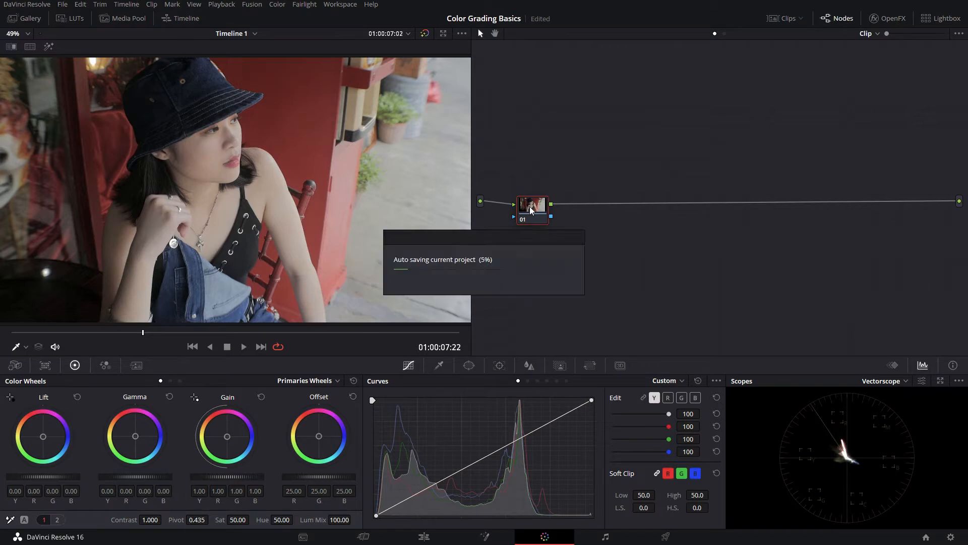
Step: Reposition node 01 so it lines up on the connection close to the source input
left_click_drag(531, 209, 532, 203)
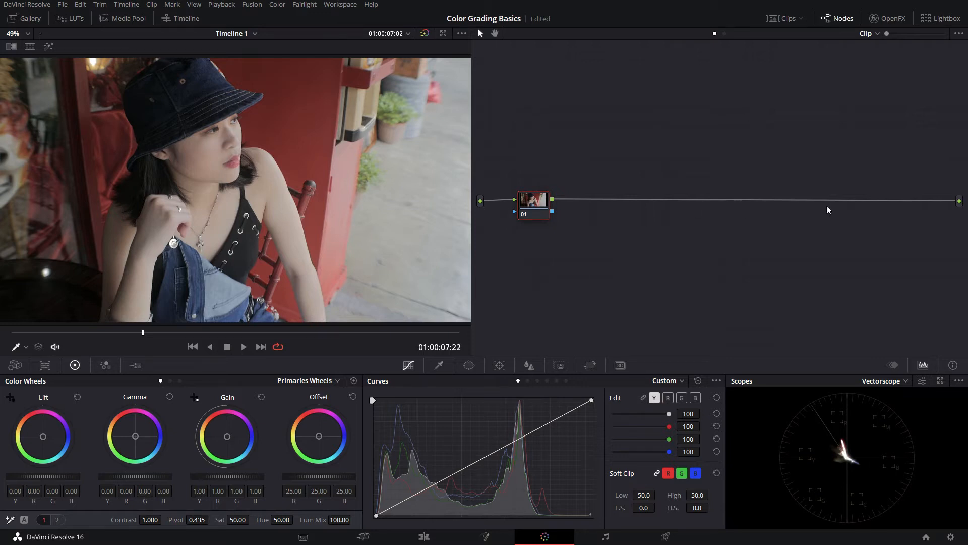
mouse_move(534, 214)
left_mouse_down()
mouse_move(550, 213)
mouse_move(539, 215)
left_mouse_up()
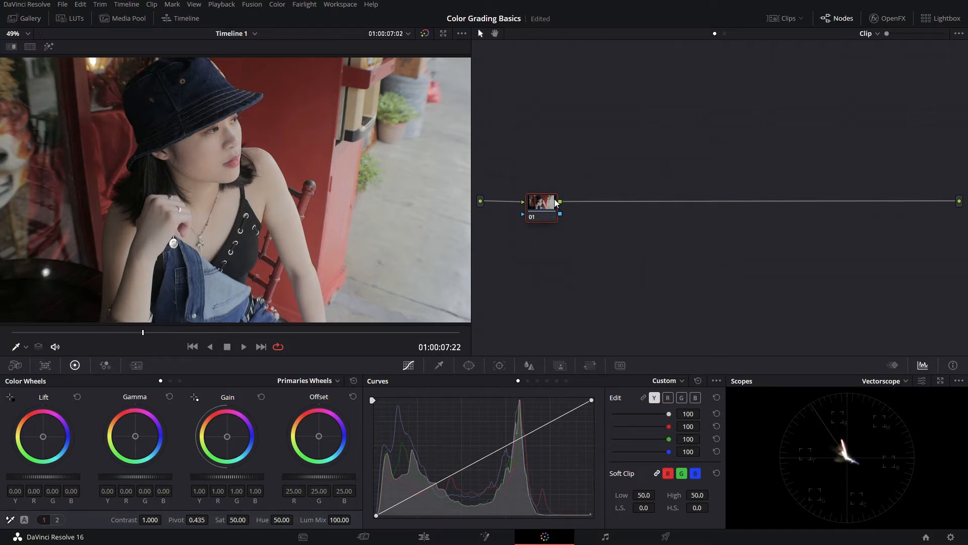
left_click_drag(542, 206, 532, 96)
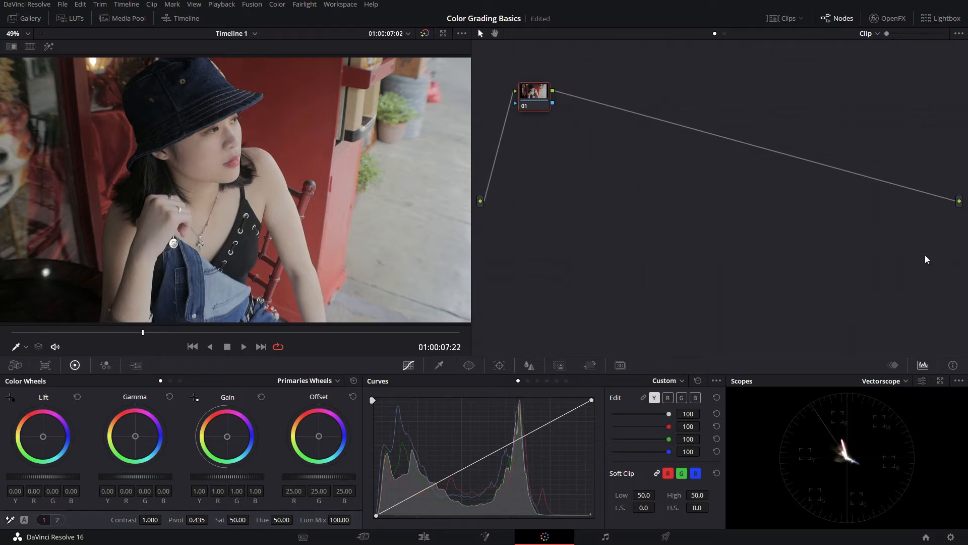
left_click_drag(537, 104, 526, 213)
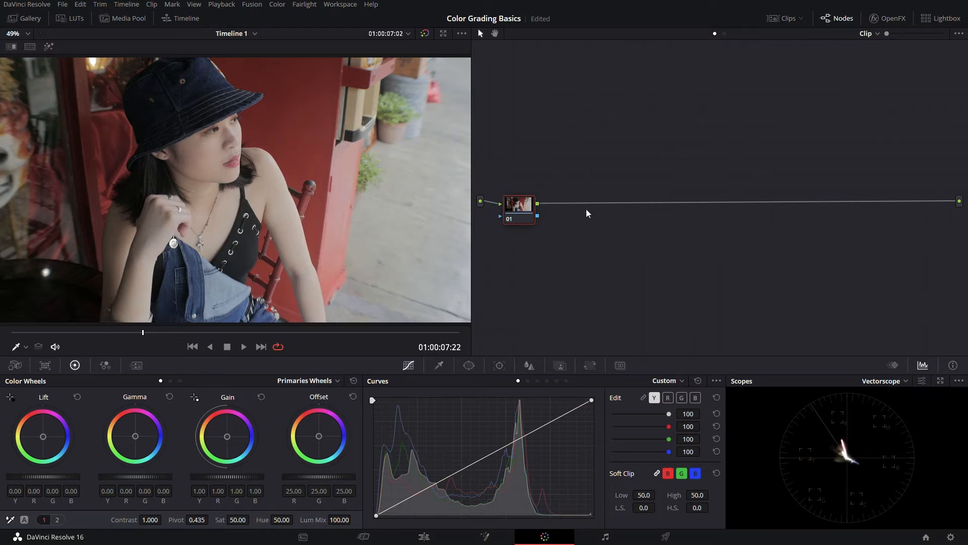
left_click_drag(522, 216, 525, 214)
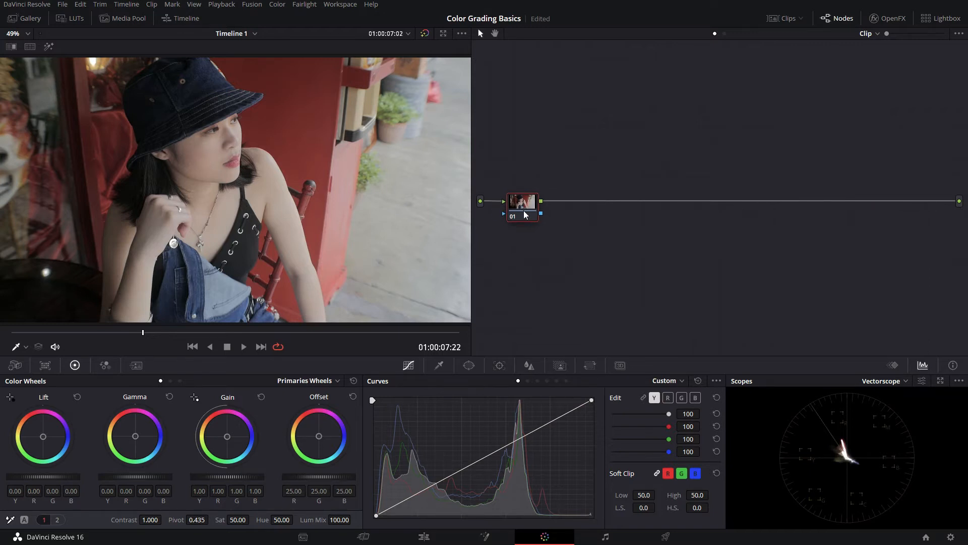
Step: Switch the scope display to Waveform
left_click(889, 381)
left_click(889, 407)
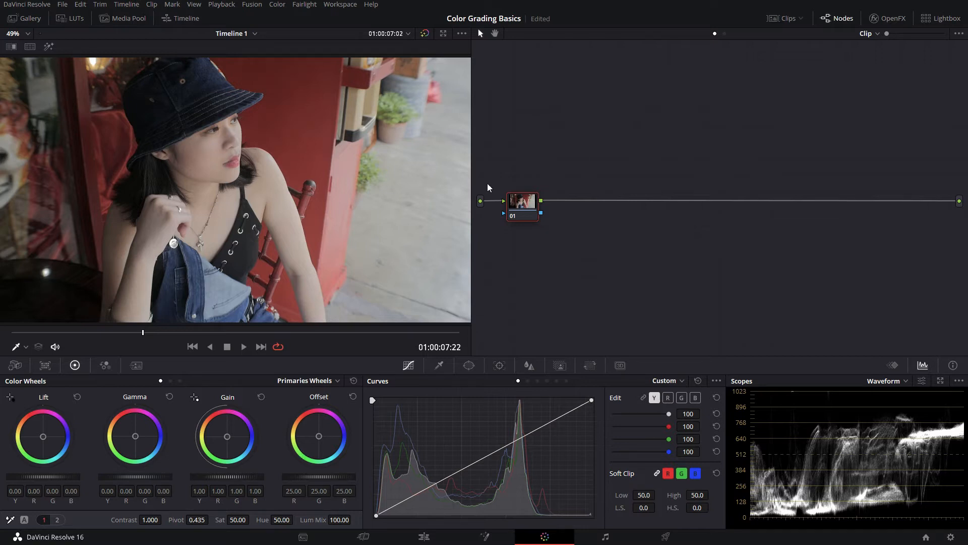
Step: Label node 01 as EXP
left_click_drag(522, 206, 521, 206)
right_click(523, 208)
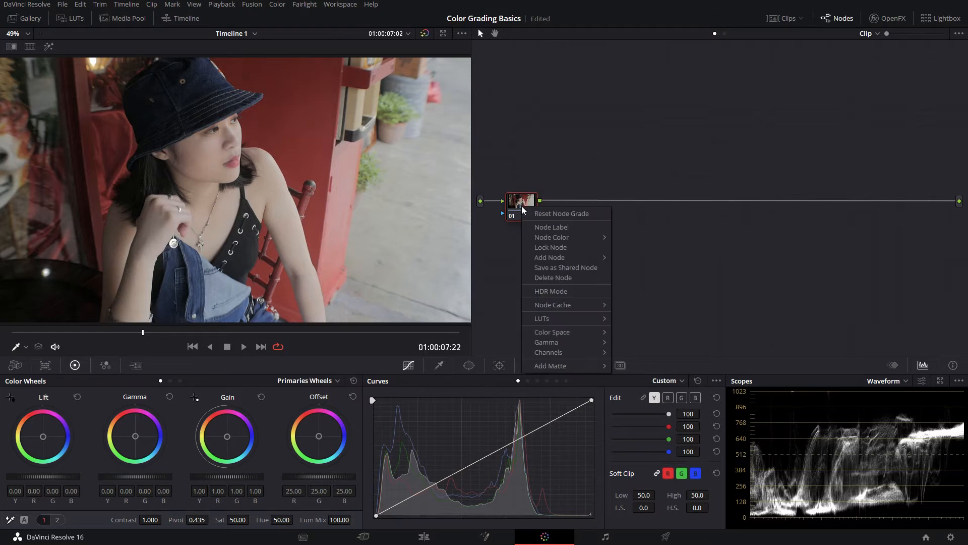
left_click(558, 230)
type("EXP")
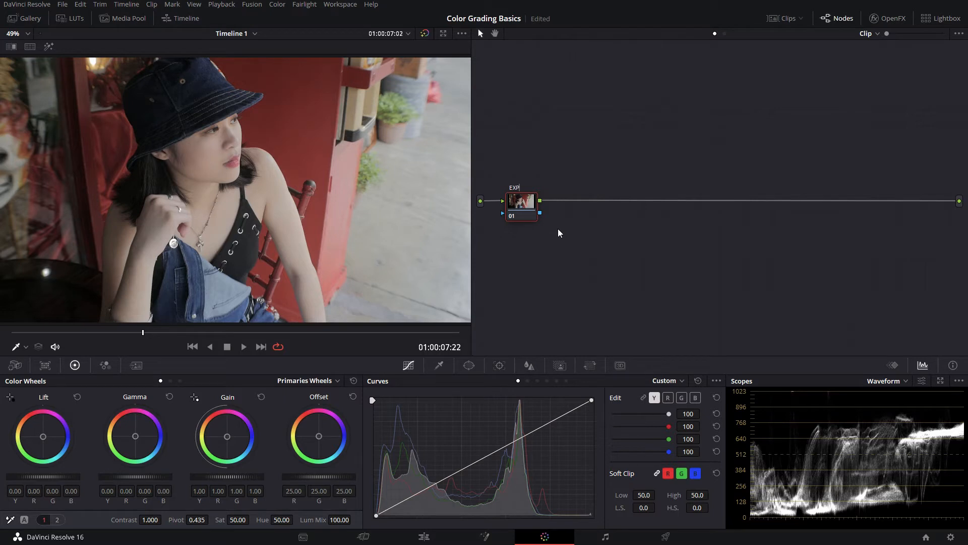
key("Return")
Step: Lower the EXP node's Gain to 0.84 and raise its Gamma to 0.01
scroll(226, 476, "down", 3)
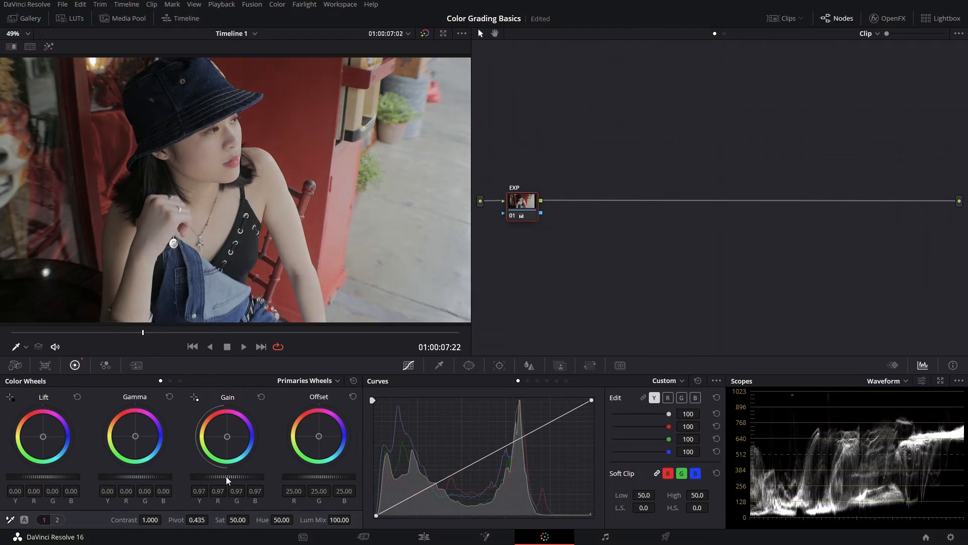
scroll(226, 476, "down", 1)
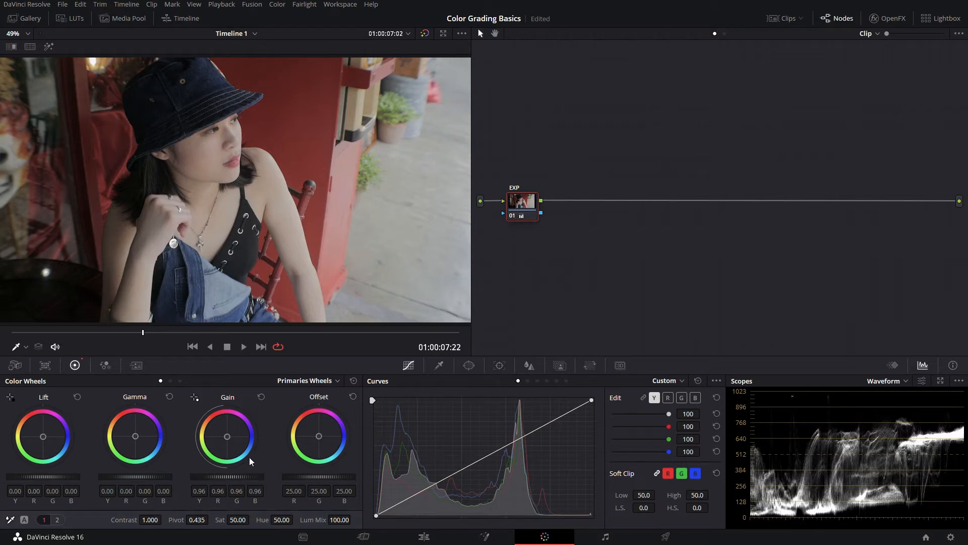
scroll(233, 475, "down", 9)
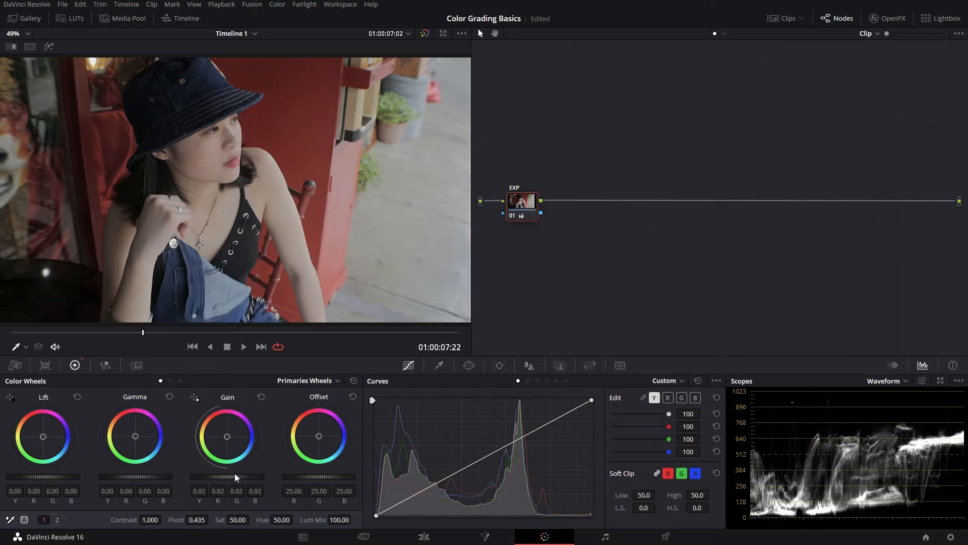
scroll(235, 473, "down", 3)
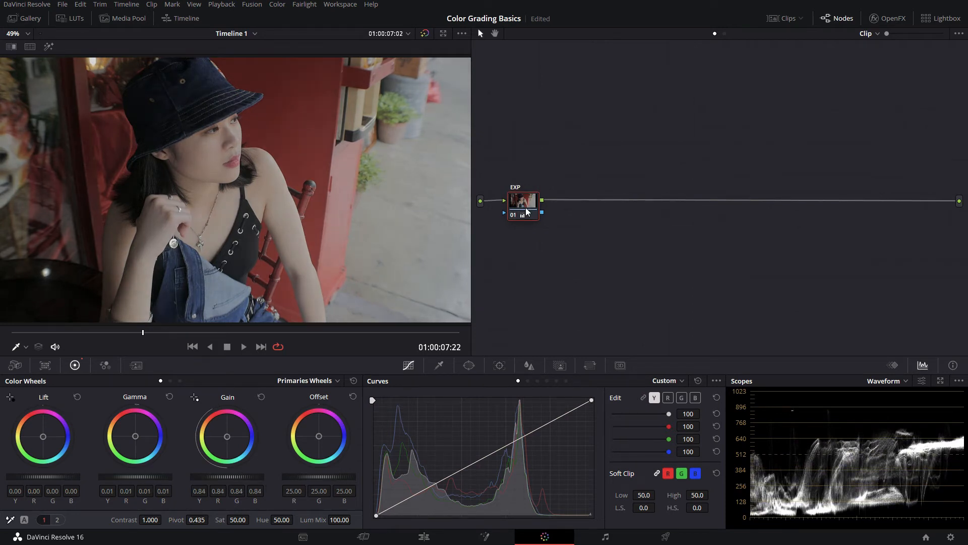
Step: Add a serial node after EXP and set its saturation to 60.20
left_click(277, 5)
mouse_move(283, 17)
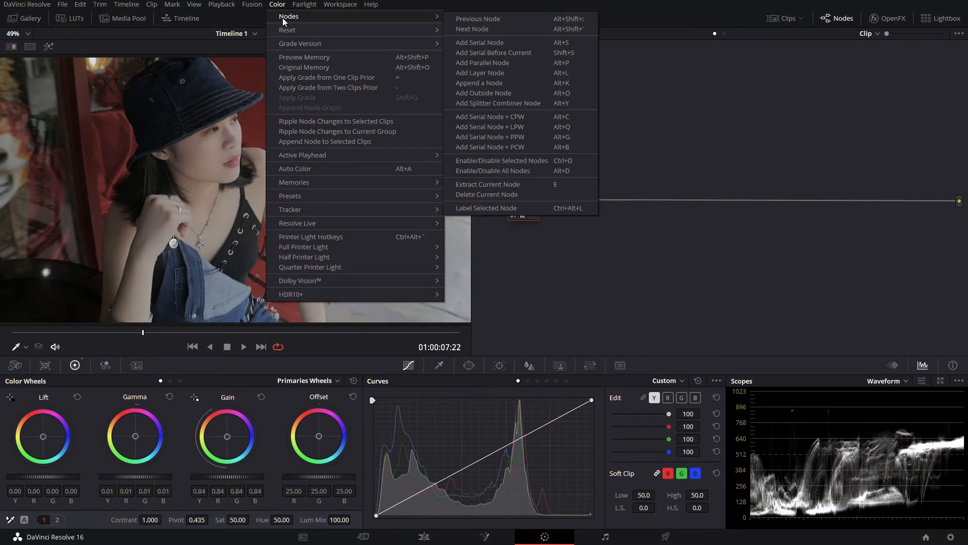
left_click(471, 42)
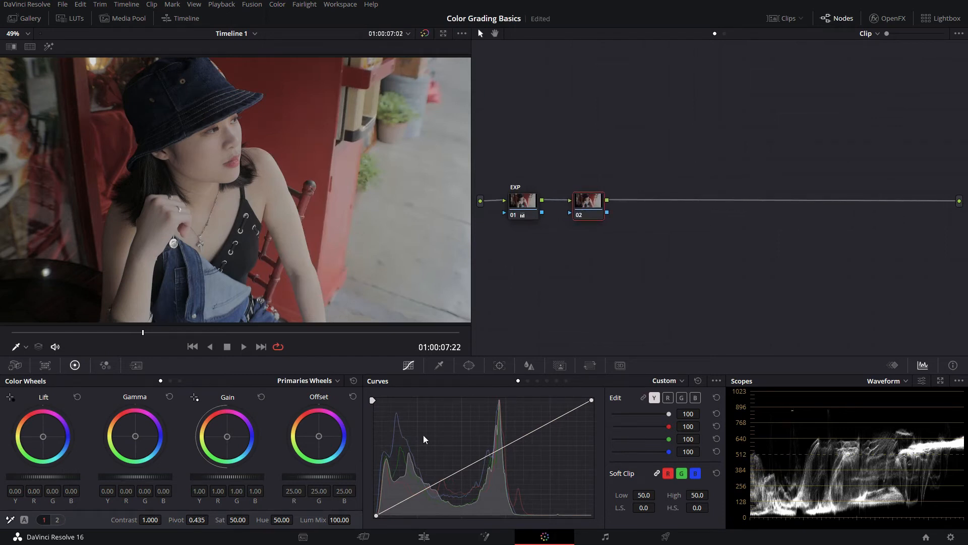
left_click(237, 519)
left_click_drag(240, 521, 252, 519)
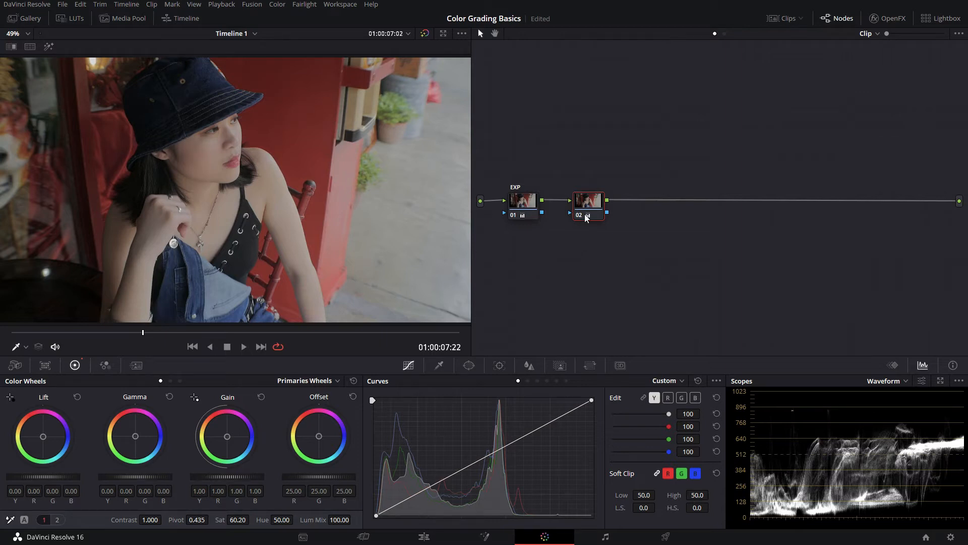
Step: Label node 02 as SAT and shift the EXP and SAT nodes to leave room ahead of EXP
left_click_drag(589, 201, 579, 201)
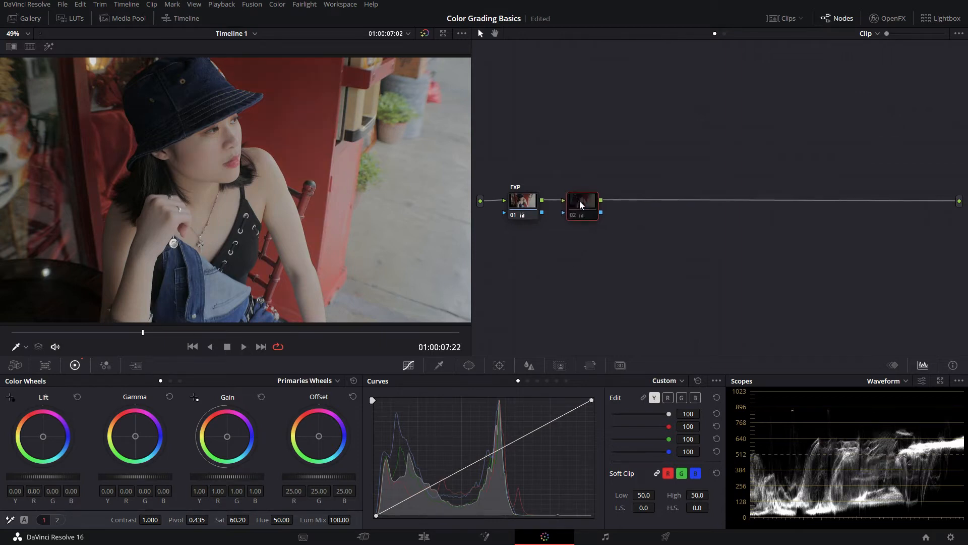
right_click(576, 201)
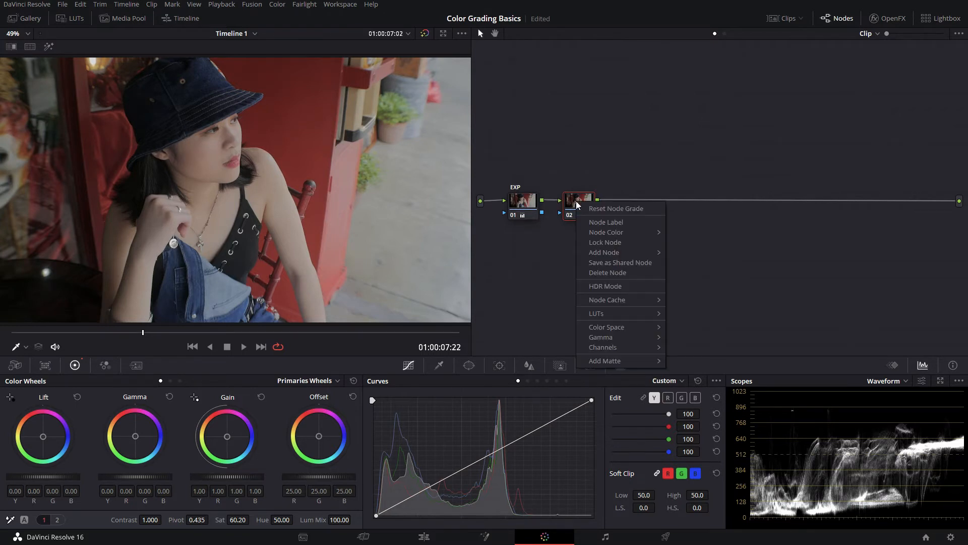
left_click(599, 220)
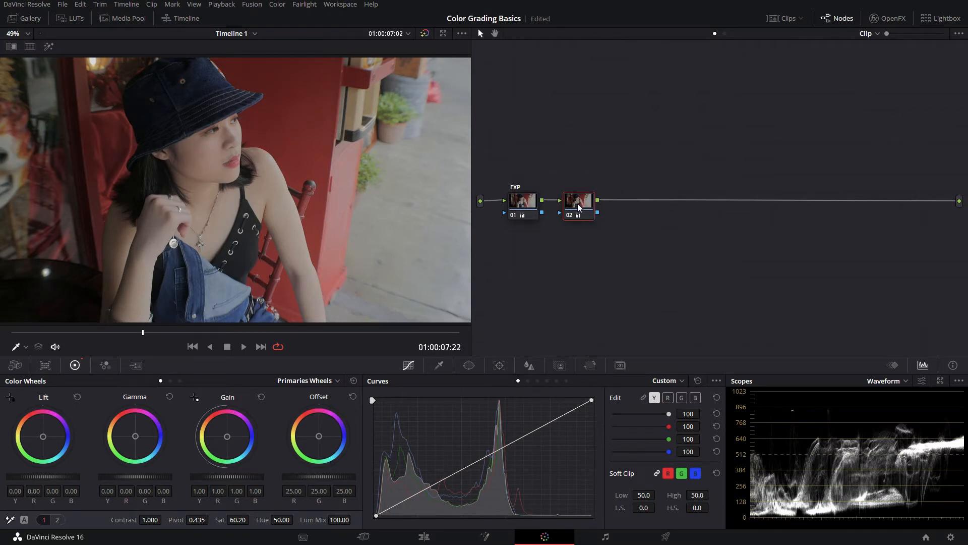
type("SAT")
key("Return")
left_click_drag(577, 203, 593, 203)
left_click_drag(525, 209, 543, 208)
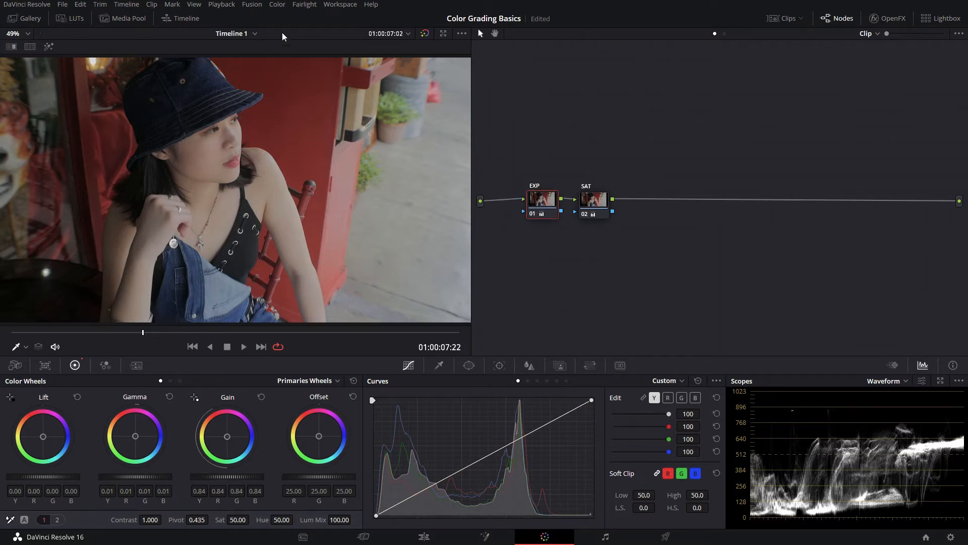
left_click(282, 6)
mouse_move(299, 15)
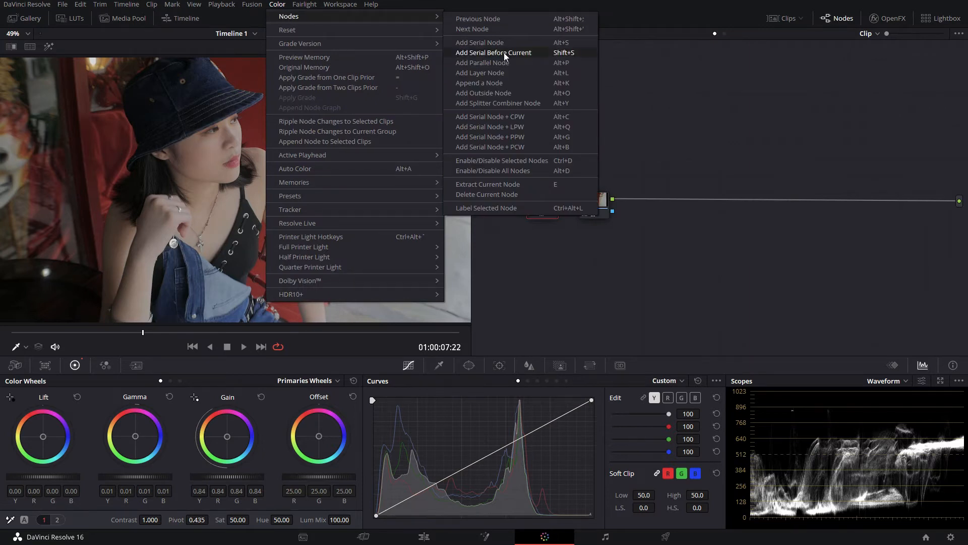
left_click(666, 3)
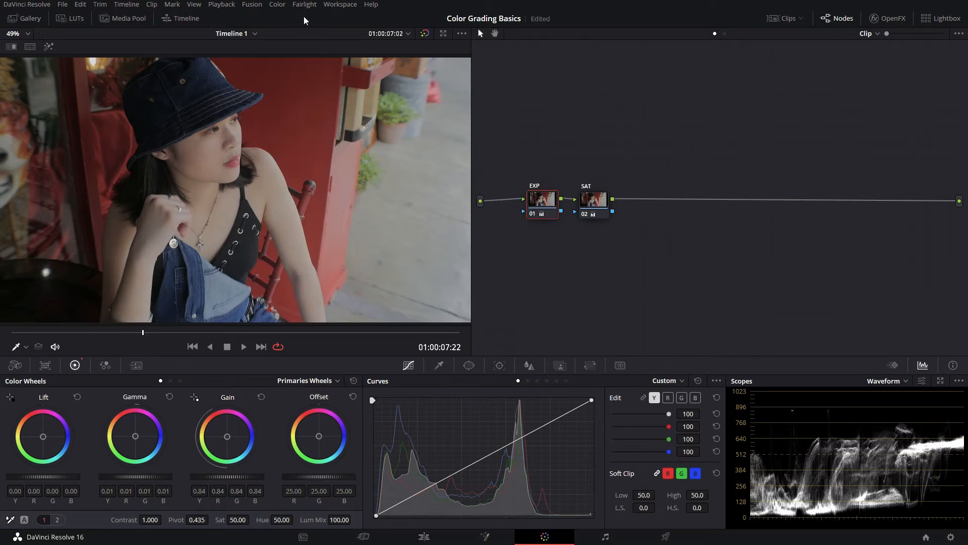
Step: Add a serial node before EXP, between it and the source input, and label it SHP
left_click(277, 5)
mouse_move(285, 17)
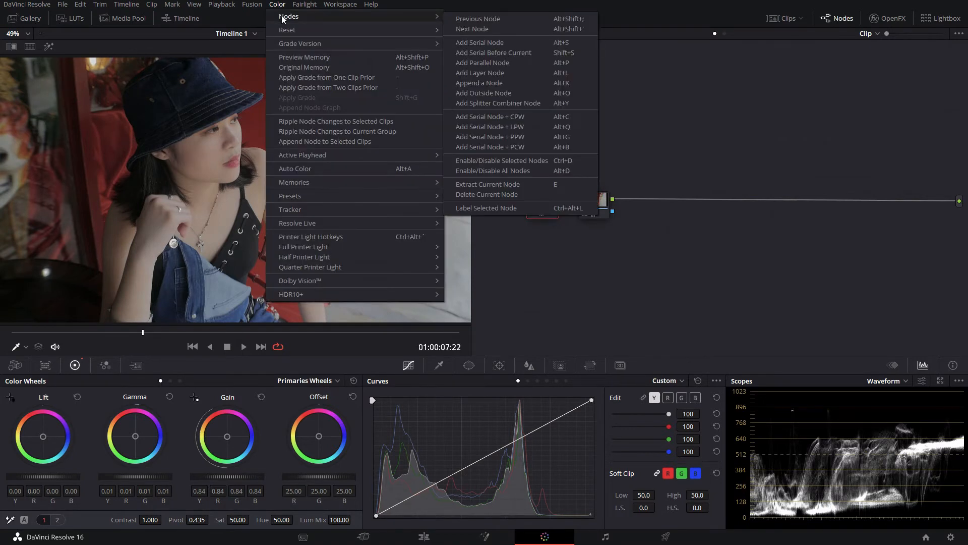
left_click(502, 53)
left_click_drag(536, 233, 501, 207)
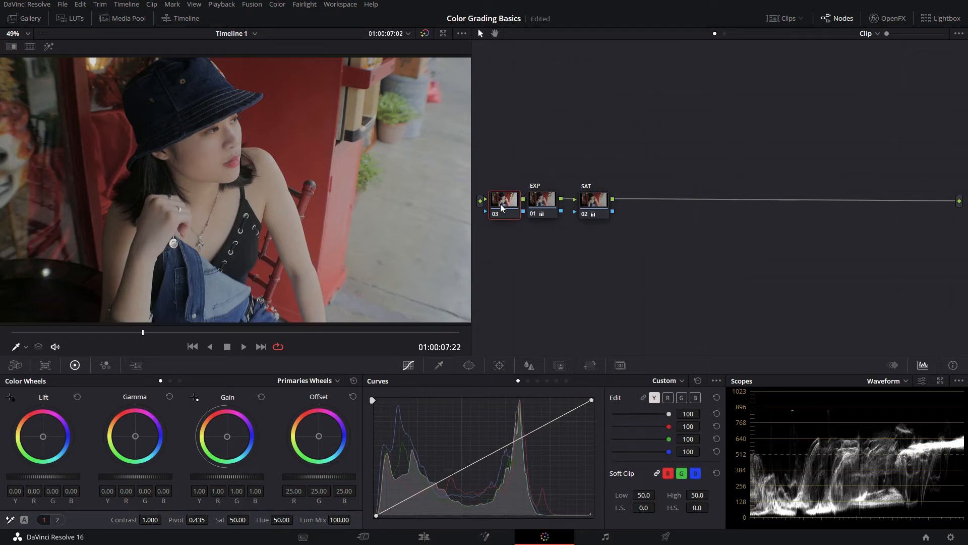
right_click(501, 206)
left_click(512, 225)
type("SHP")
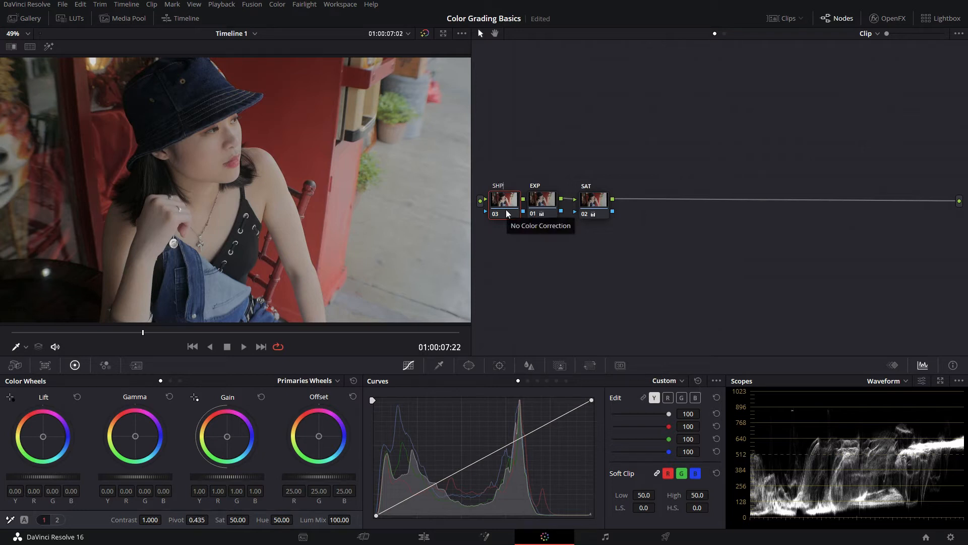
key("Return")
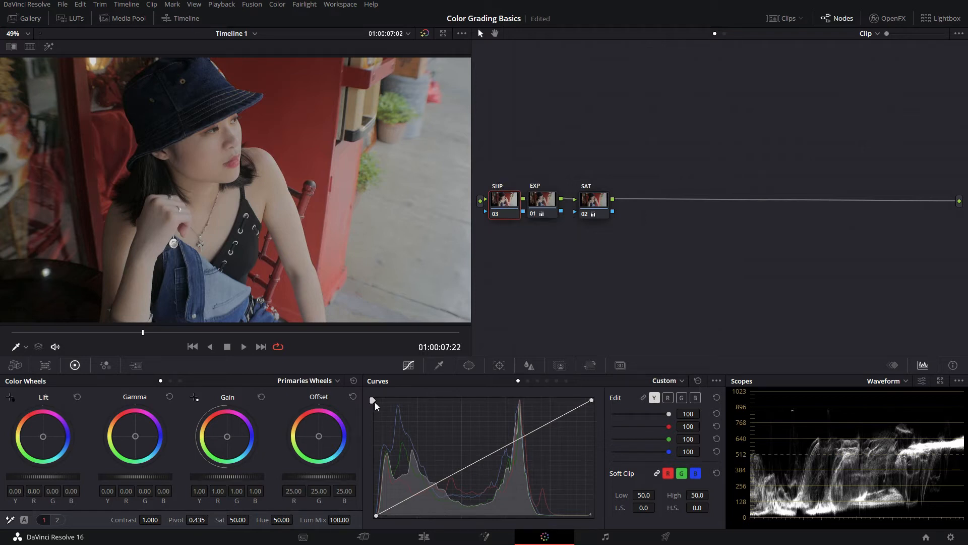
Step: Set the SHP node's sharpen Radius to 0.44 on all channels and move the playhead to 01:00:08:23
left_click(529, 367)
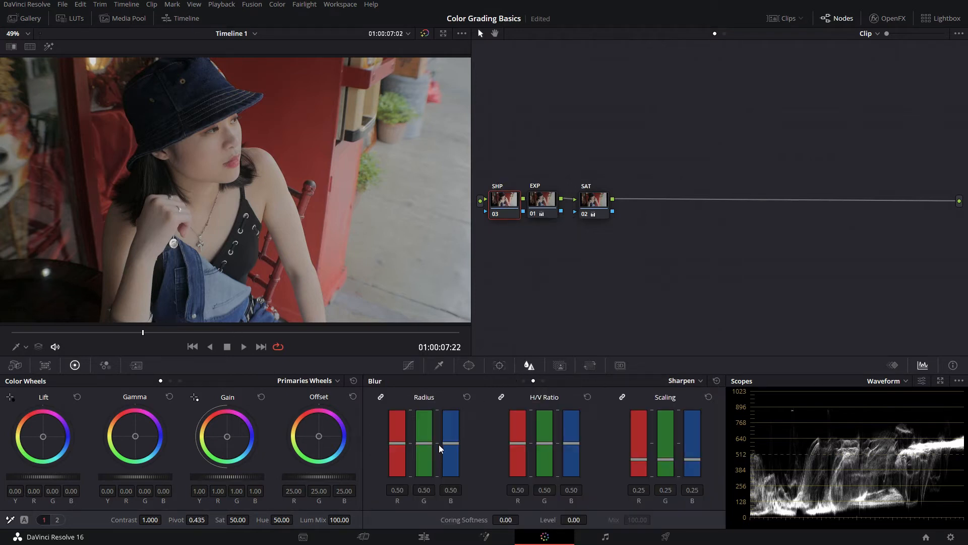
scroll(425, 453, "down", 3)
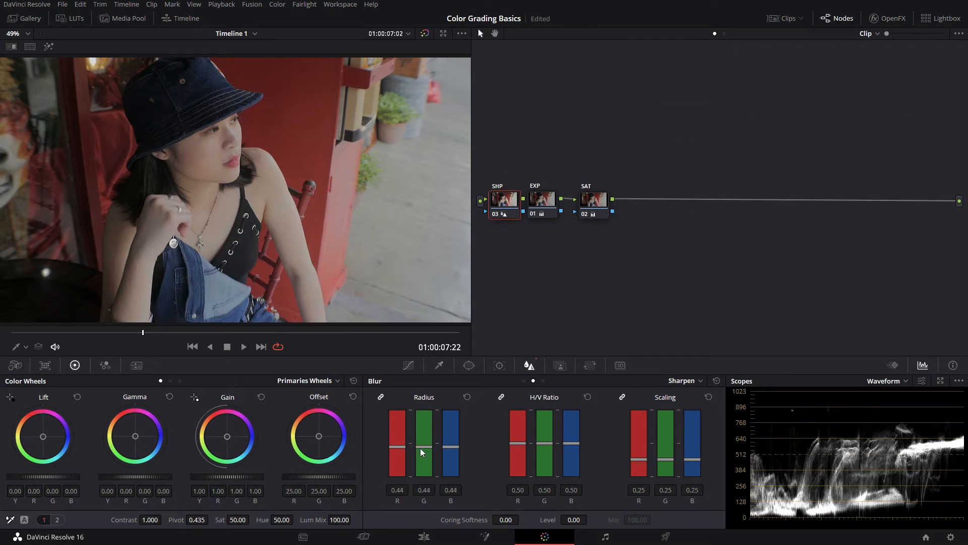
left_click_drag(145, 333, 189, 333)
Step: Space out the three nodes evenly and add a serial node after SAT
left_click_drag(586, 209, 600, 208)
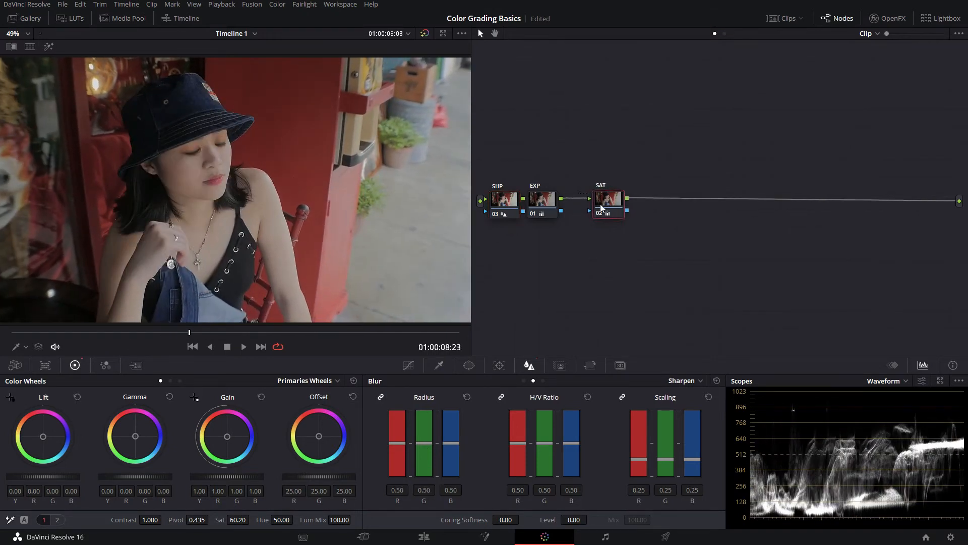
left_click_drag(538, 218, 549, 218)
left_click(605, 199)
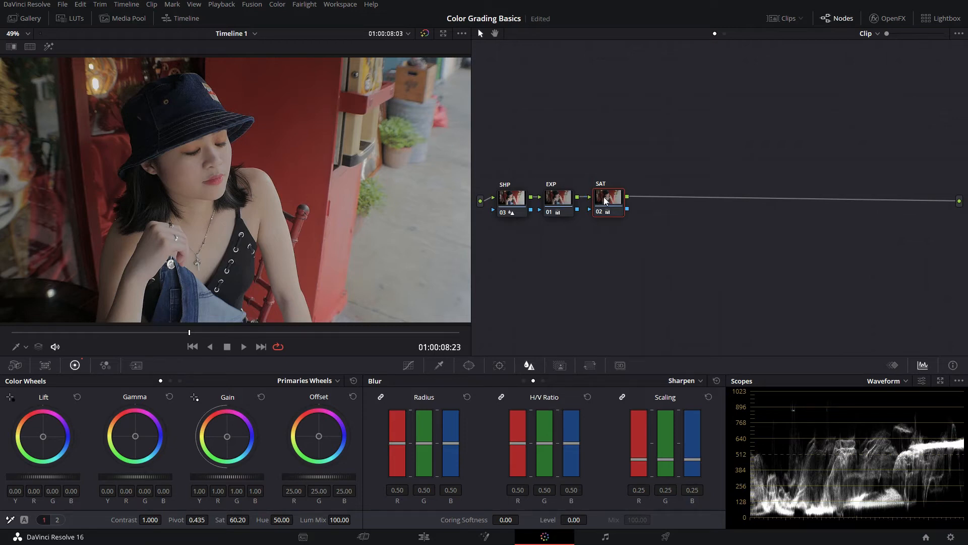
key("alt+s")
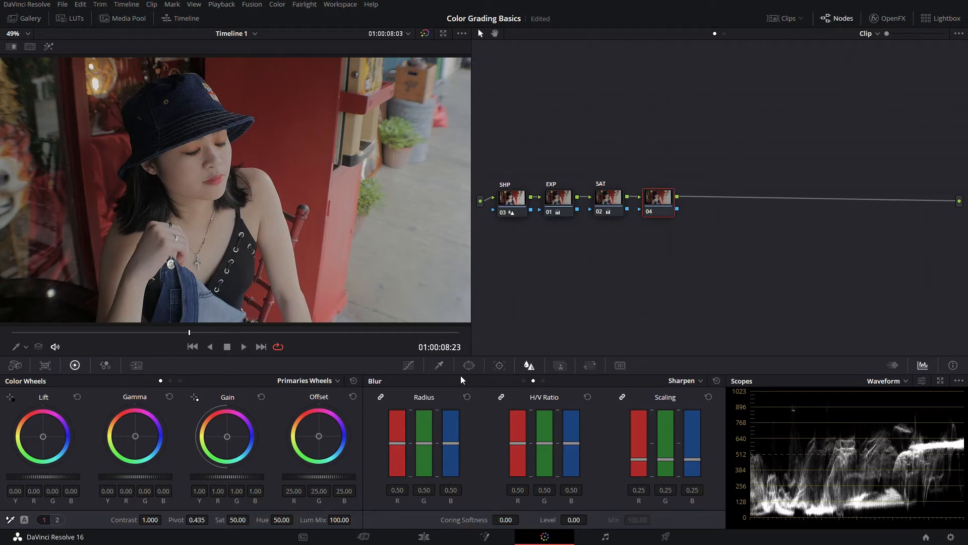
Step: Sample the red wall on node 04 with the HSL Qualifier and turn on the highlight view of the selection
left_click(438, 365)
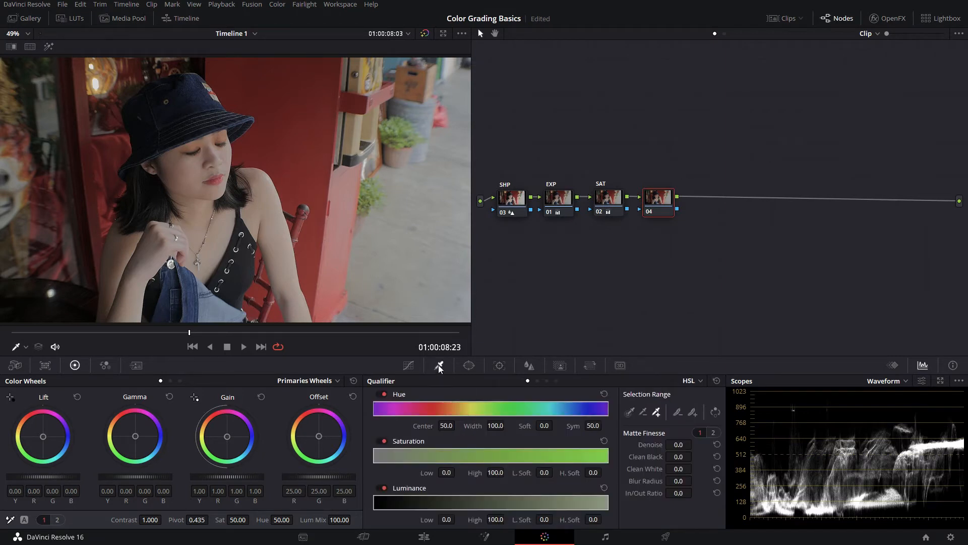
left_click(630, 412)
left_click(297, 102)
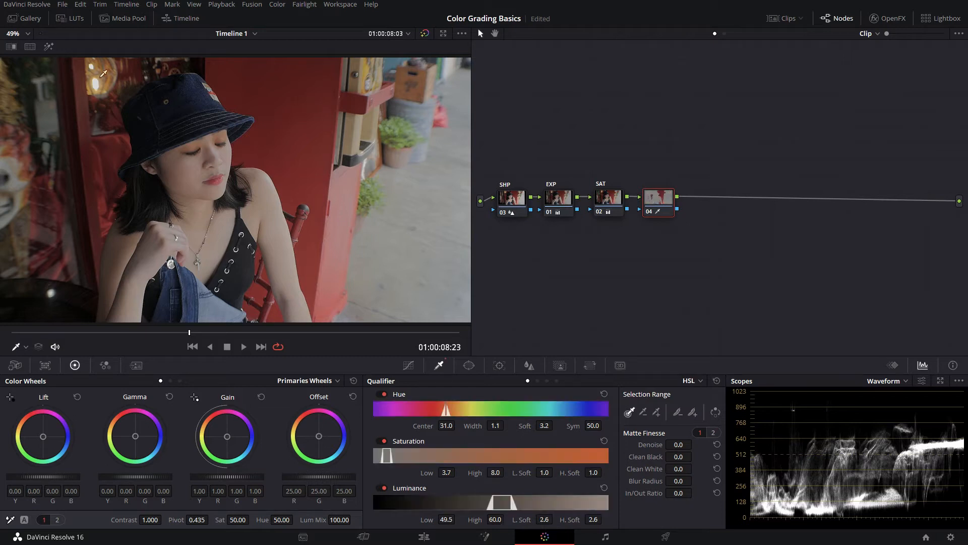
left_click(48, 47)
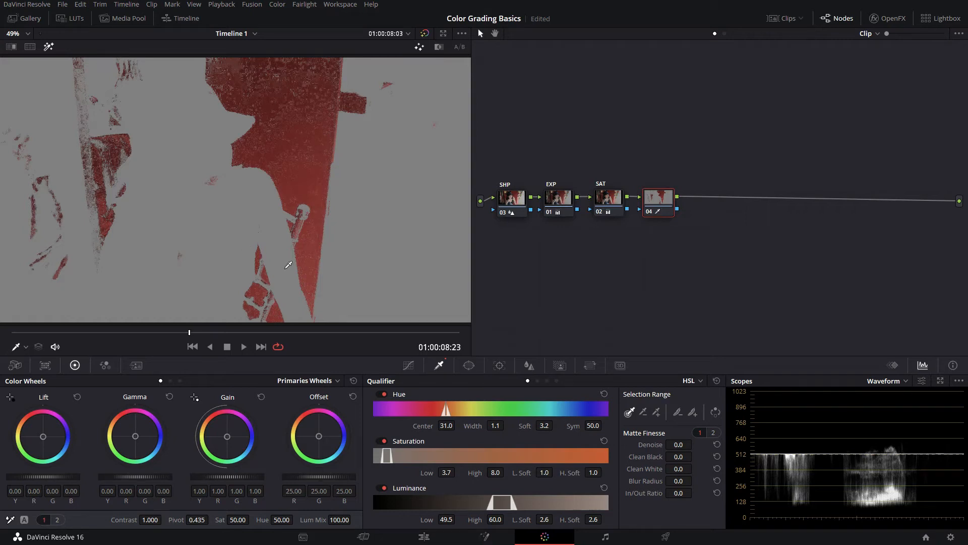
Step: Extend the qualifier selection with more reds from the wall and the darker red area behind the woman
left_click(657, 412)
mouse_move(281, 158)
left_mouse_down()
mouse_move(292, 142)
mouse_move(294, 96)
mouse_move(307, 80)
mouse_move(300, 121)
left_mouse_up()
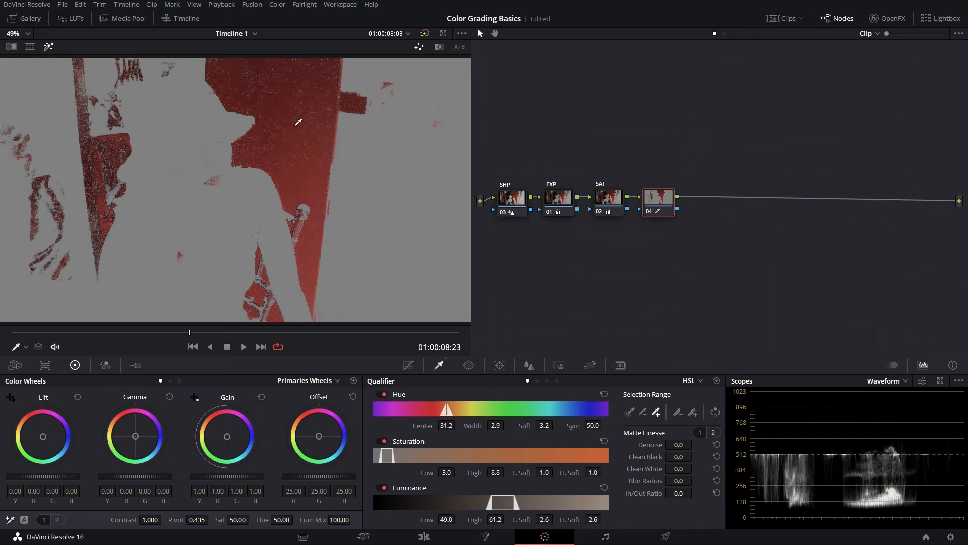
left_click(89, 141)
left_click_drag(86, 155, 93, 181)
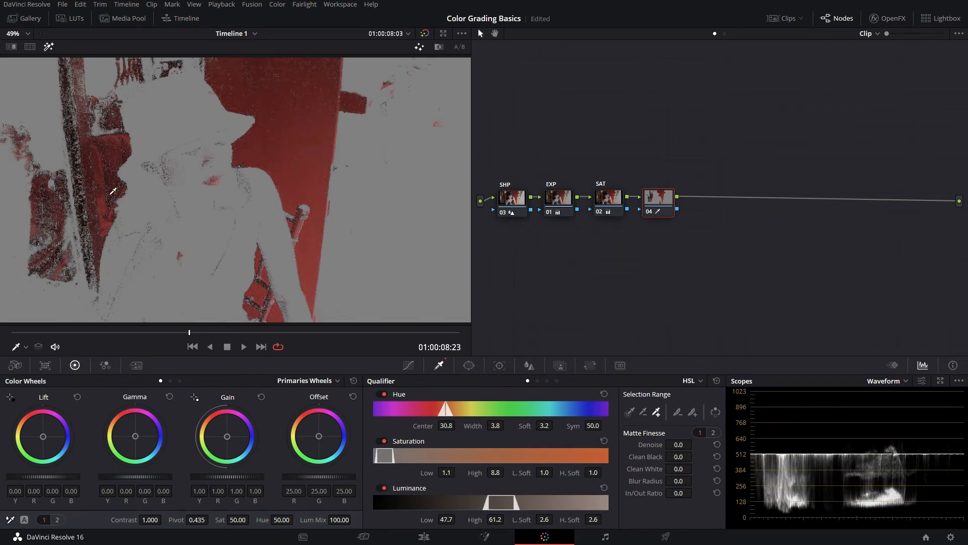
Step: Refine node 04's red matte with Saturation Low 0.3, Clean Black 15.7, Clean White 31.6, Denoise 47.7 and In/Out Ratio 18.6
mouse_move(679, 457)
left_mouse_down()
mouse_move(695, 456)
mouse_move(680, 468)
left_mouse_up()
left_click_drag(384, 456, 375, 457)
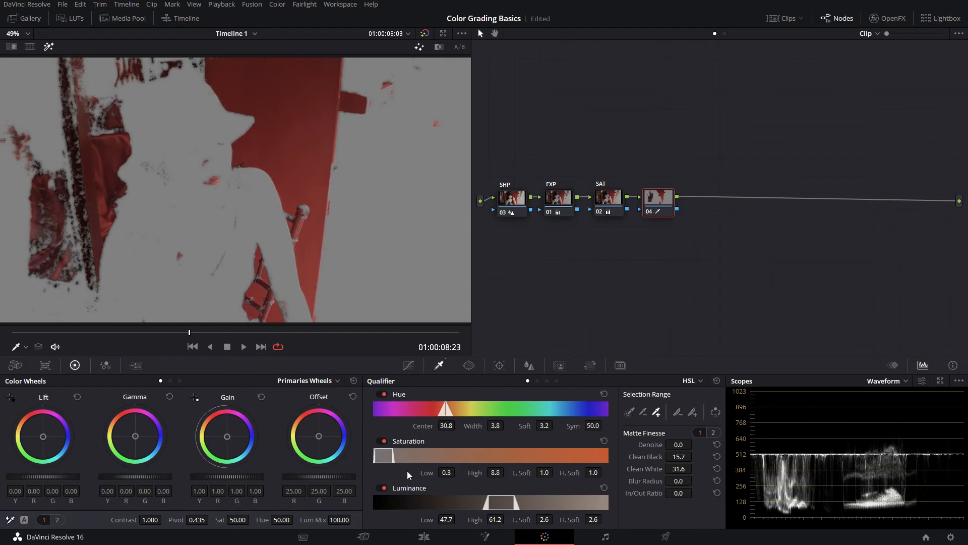
left_click_drag(681, 445, 695, 443)
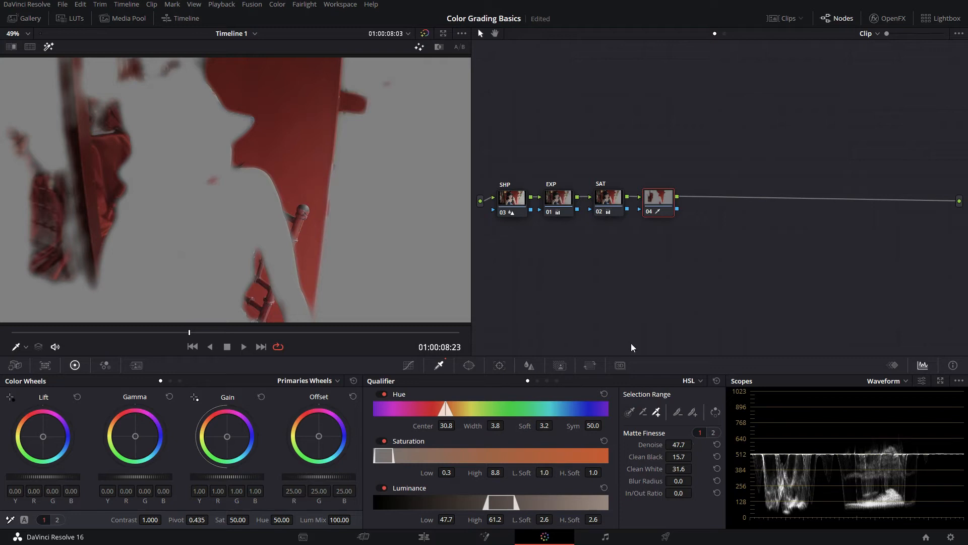
left_click_drag(656, 199, 660, 197)
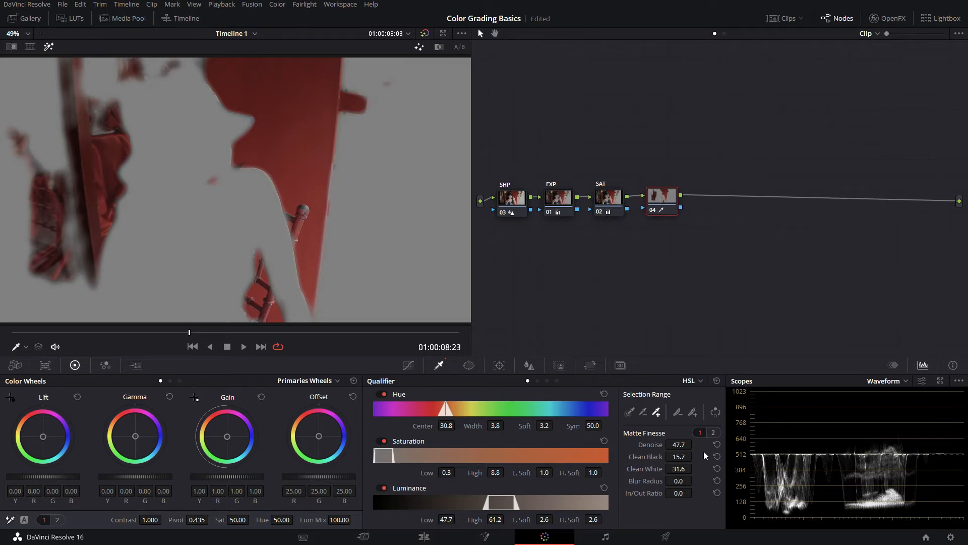
left_click_drag(695, 493, 672, 489)
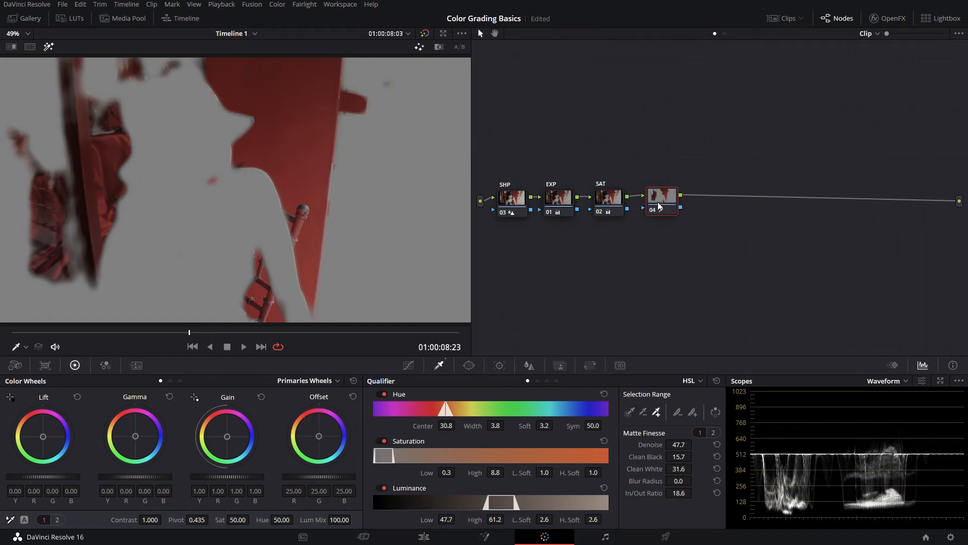
Step: Add a layer node alongside node 04 and stack the two nodes closely before the mixer, with the new node below
left_click(277, 5)
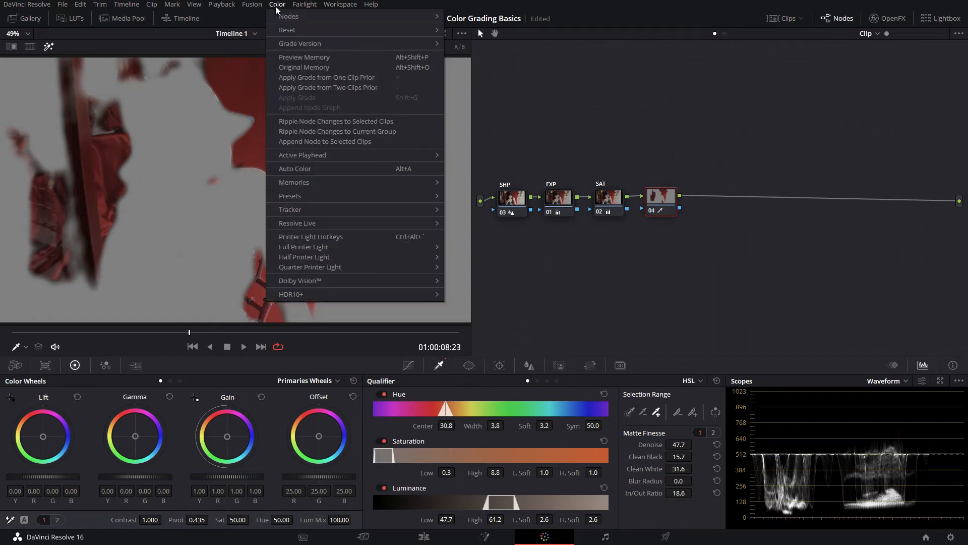
mouse_move(346, 19)
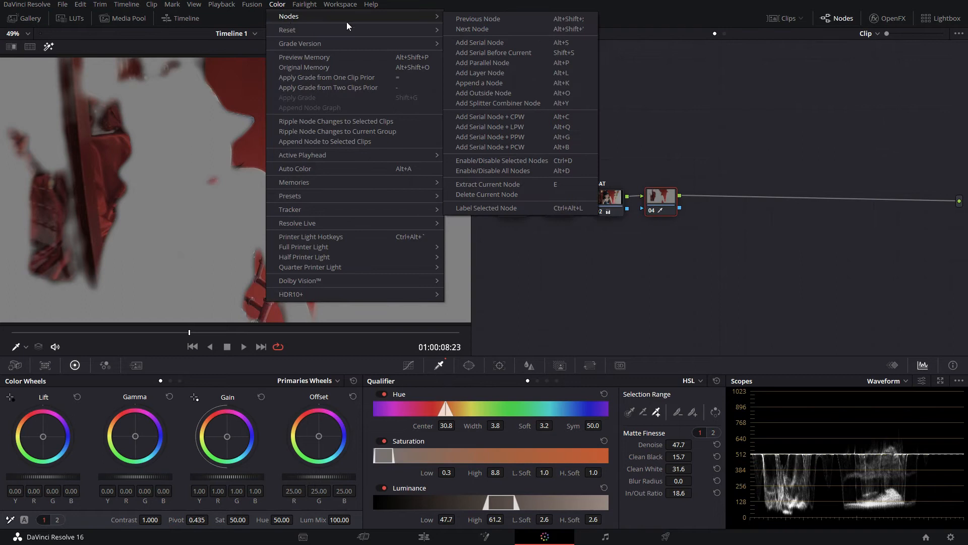
left_click(522, 73)
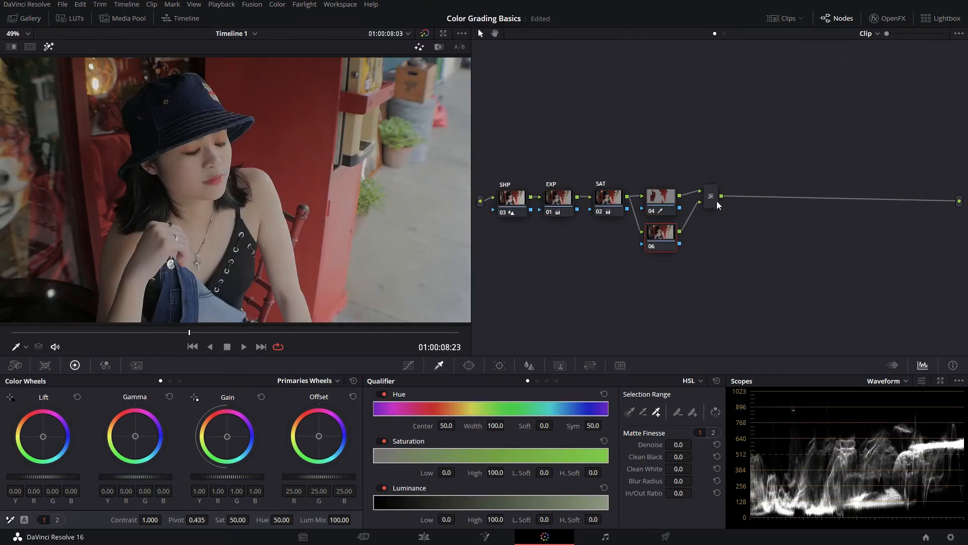
left_click(658, 194)
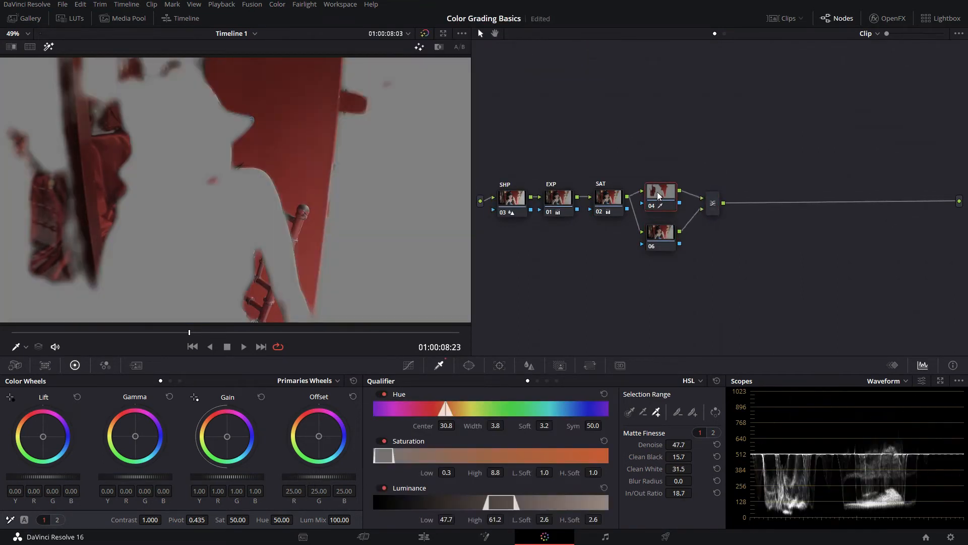
left_click_drag(658, 195, 659, 175)
left_click_drag(660, 238, 663, 213)
left_click(662, 183)
left_click(663, 187)
left_click(663, 215)
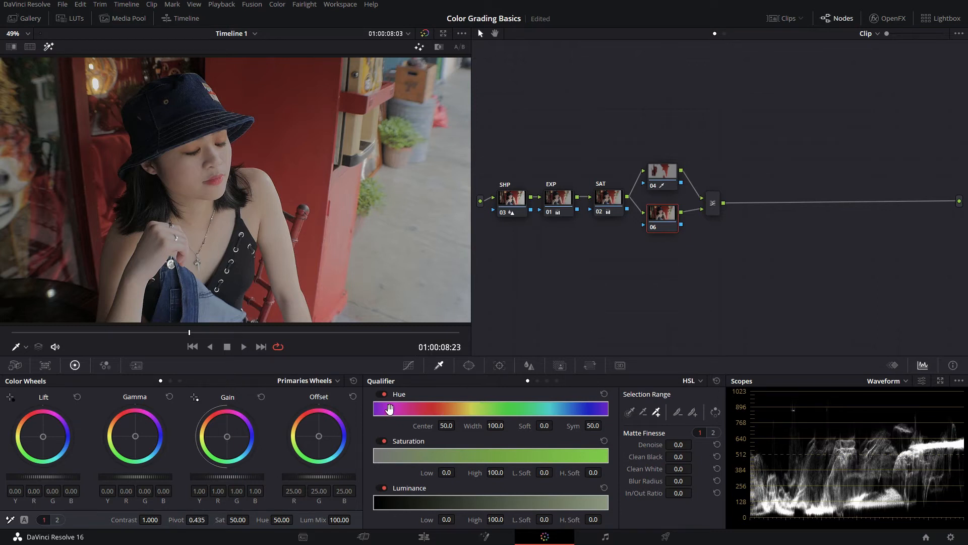
Step: Isolate the green plants on node 06 with Hue Width 20.7, Clean Black 17.3, Clean White 5.3 and Denoise 28.0
left_click(401, 132)
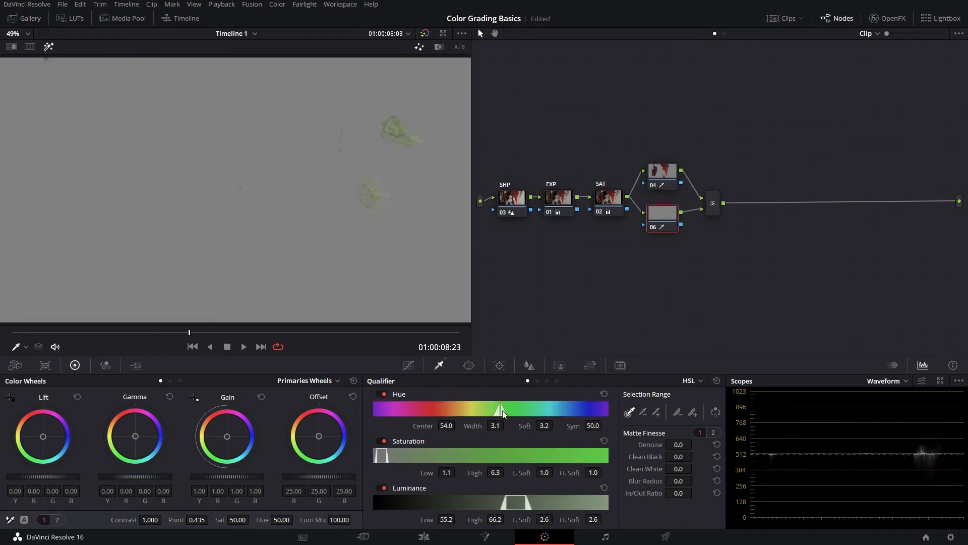
left_click_drag(495, 426, 507, 424)
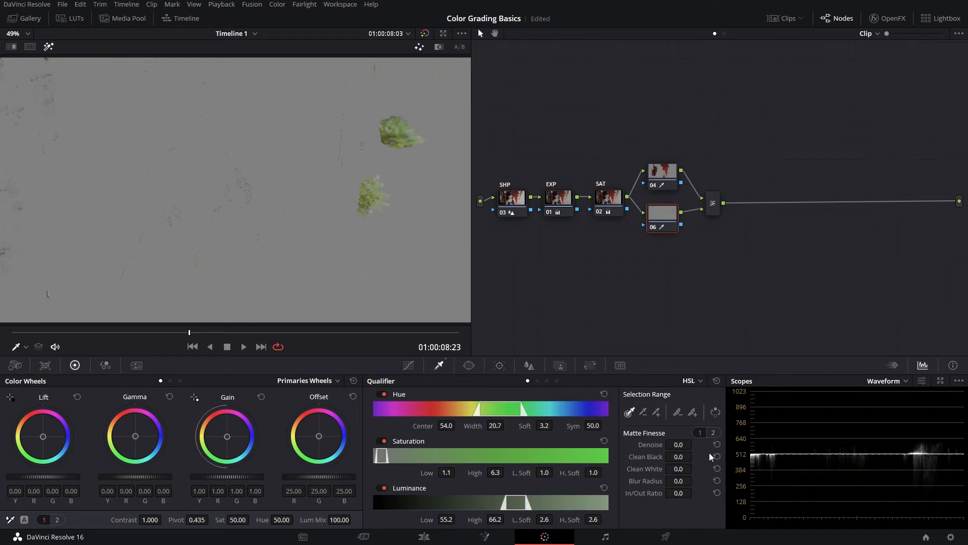
left_click_drag(679, 456, 695, 444)
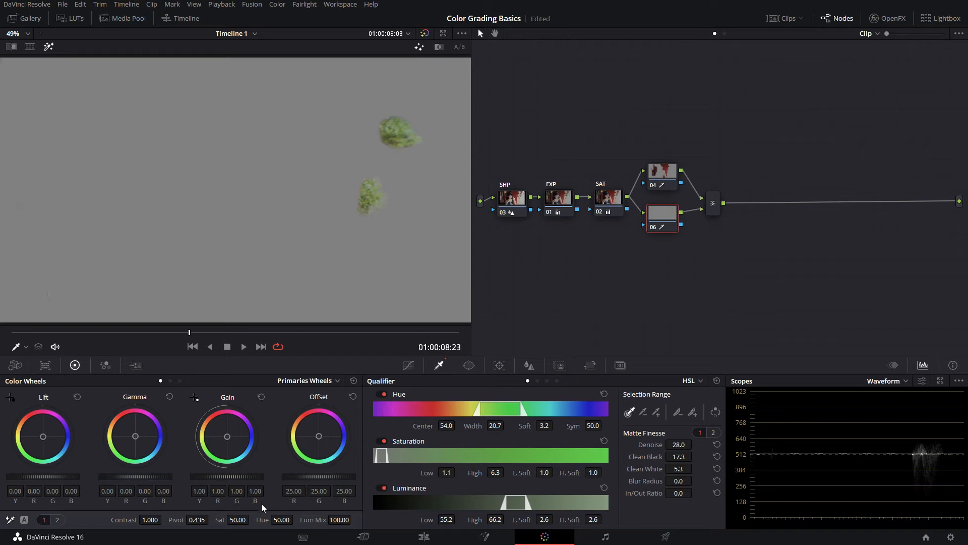
Step: Shift the plants' Hue to 59.20 on node 06 and turn off the highlight view
mouse_move(296, 519)
left_mouse_down()
mouse_move(304, 520)
mouse_move(296, 518)
left_mouse_up()
left_click(49, 46)
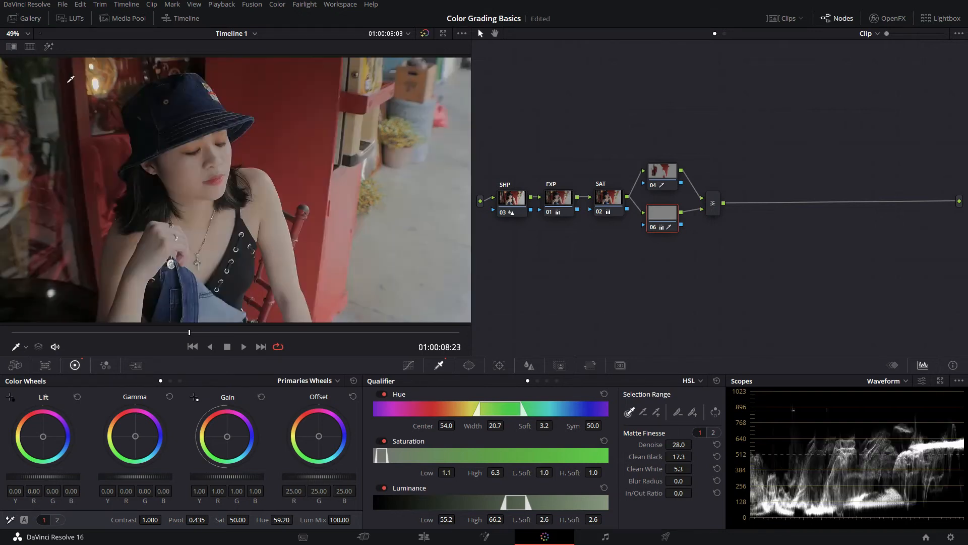
Step: Reduce node 04's saturation to 36.80 and shift its Hue to 61.20
left_click(659, 175)
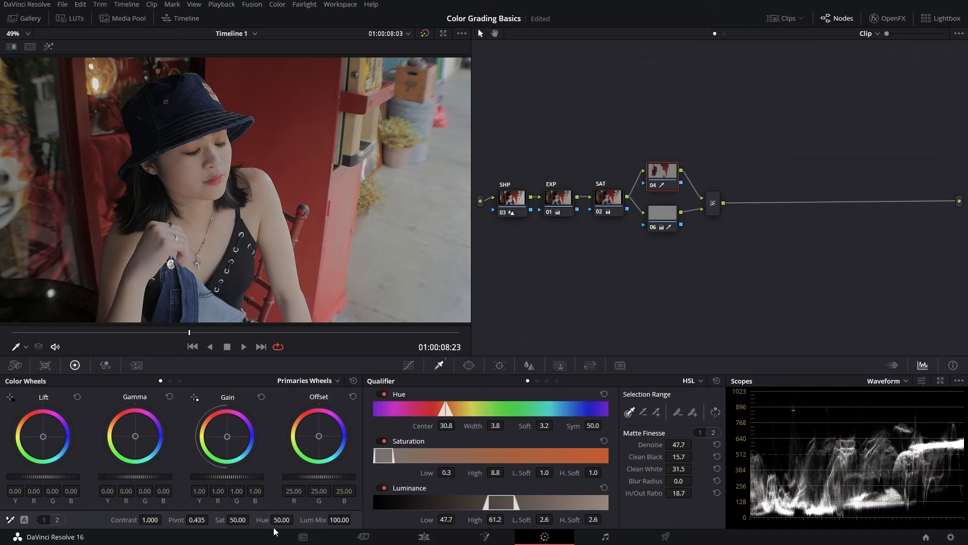
left_click_drag(238, 520, 204, 520)
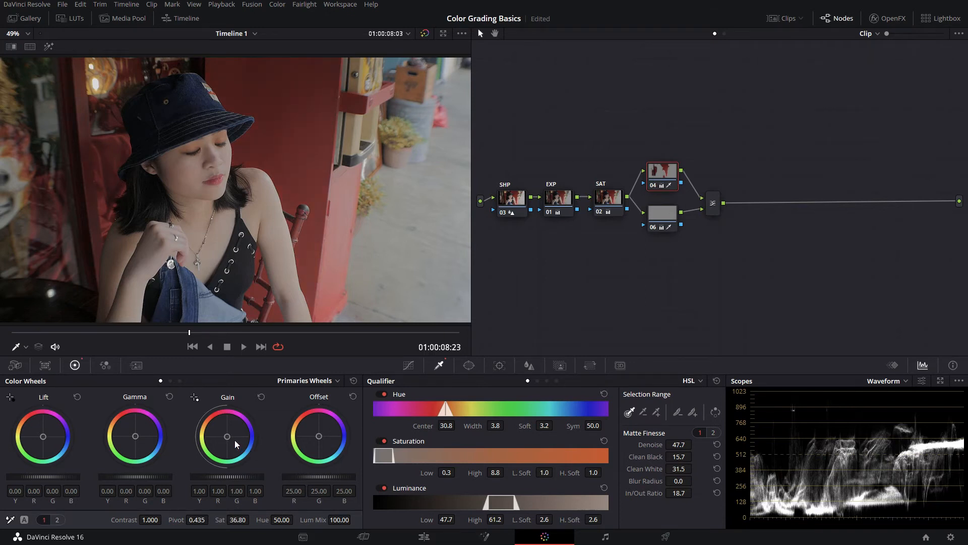
mouse_move(280, 519)
left_mouse_down()
mouse_move(305, 519)
mouse_move(296, 519)
left_mouse_up()
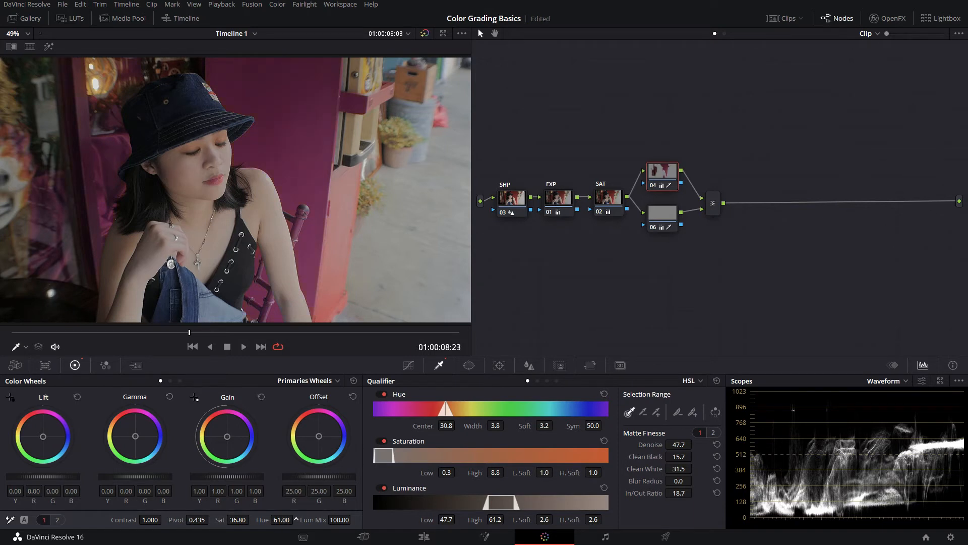
Step: Extend node 04's qualifier selection to the lighter reds along the wall's lower edge and set its Hue to 69.20
left_click(656, 412)
left_click_drag(339, 211, 339, 211)
left_click_drag(343, 263, 343, 263)
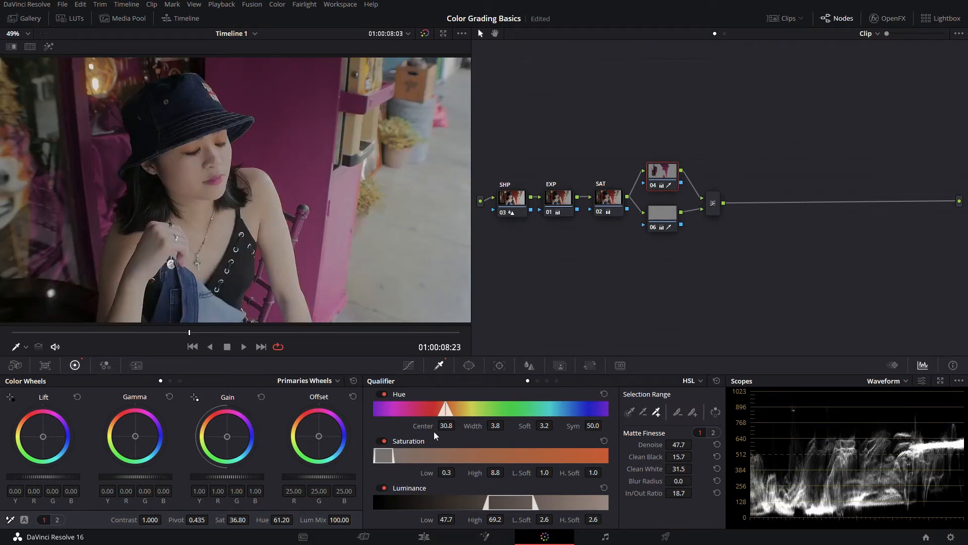
left_click_drag(289, 515, 296, 519)
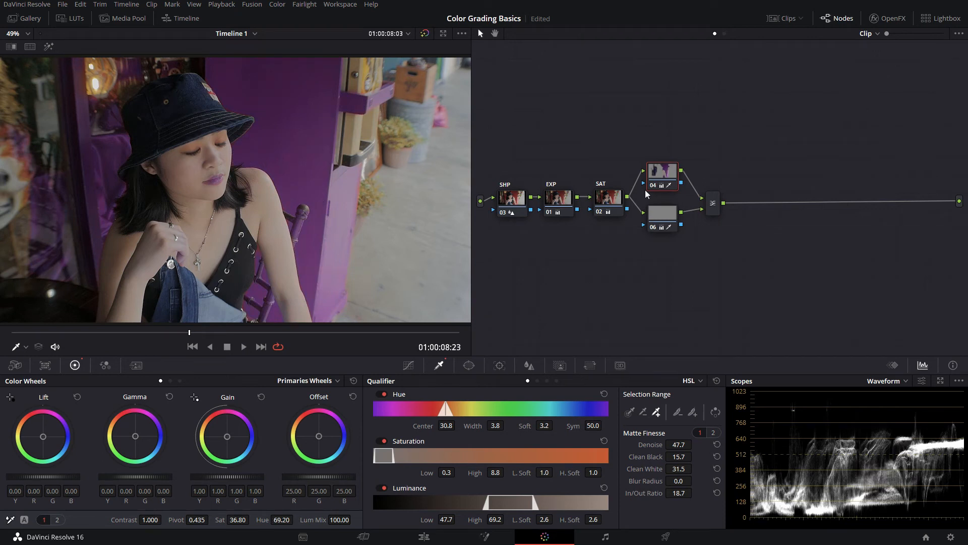
Step: Move nodes 04 and 06 slightly up and add another layer node below node 06
left_click_drag(655, 177, 655, 167)
left_click(661, 218)
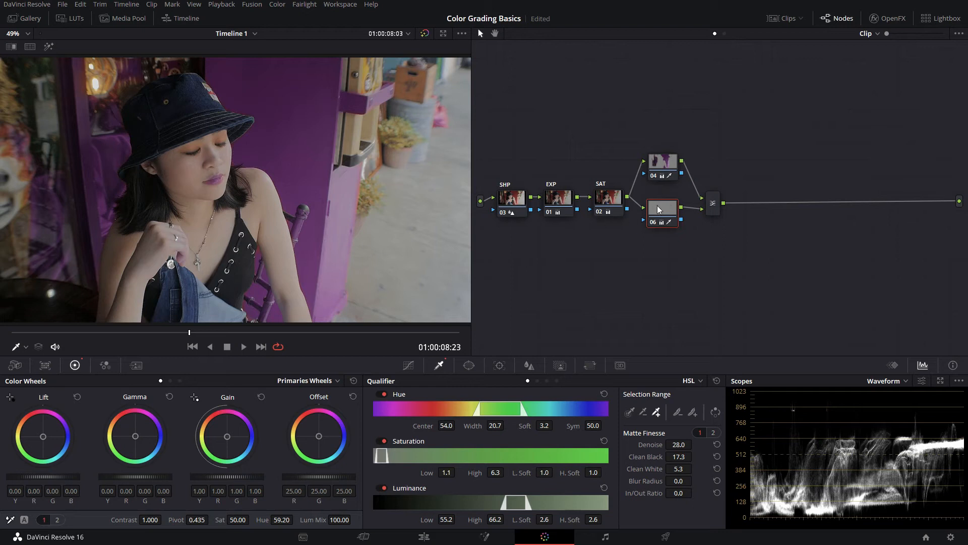
key("alt+p")
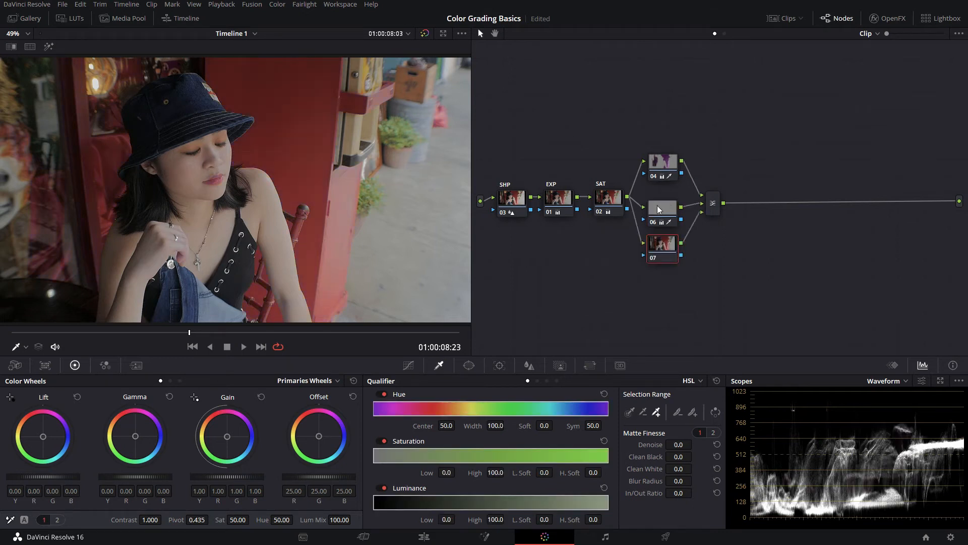
Step: Add a circular window to node 07, shrink it and place it around the woman's mouth
left_click(468, 365)
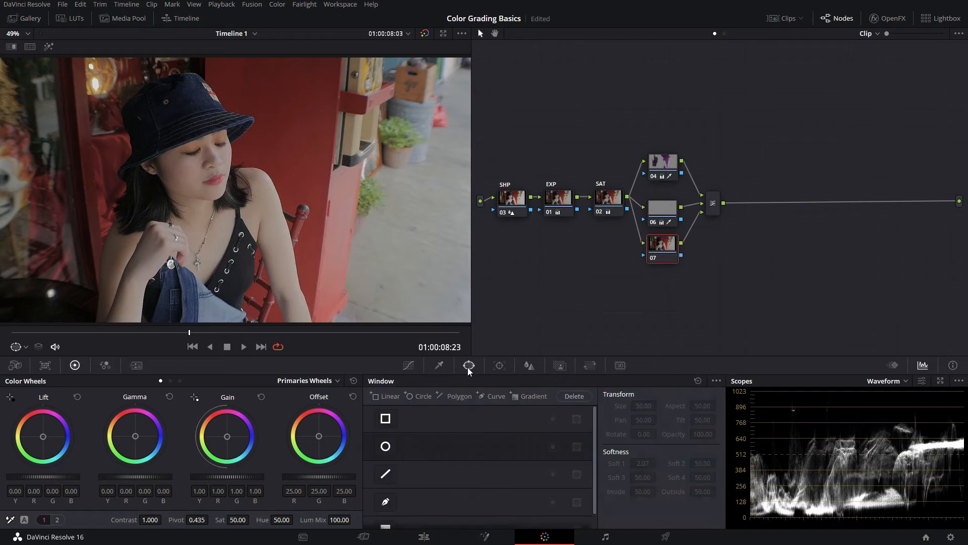
left_click(385, 446)
mouse_move(235, 178)
left_mouse_down()
mouse_move(209, 167)
mouse_move(246, 167)
left_mouse_up()
left_click_drag(284, 110, 249, 182)
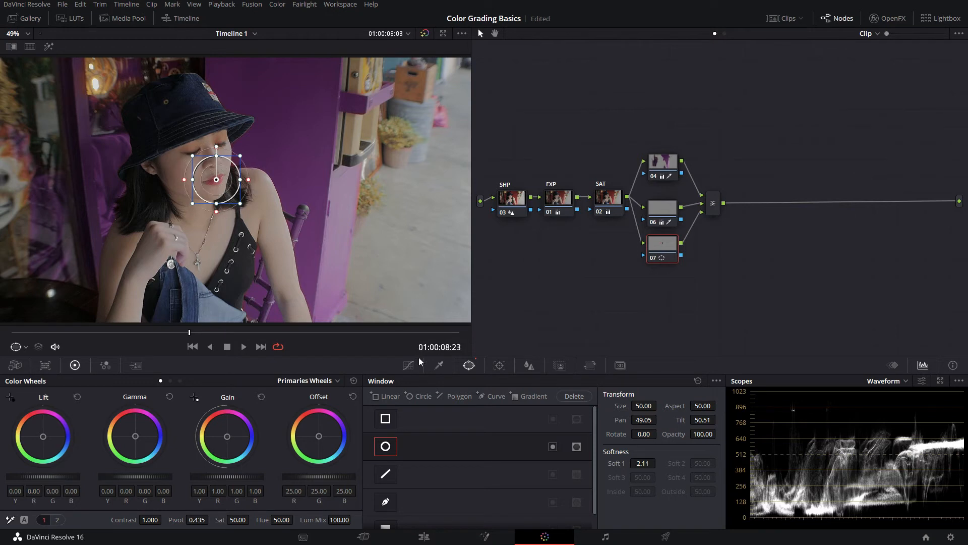
Step: Sample the lips on node 07 in the highlight view and refine the matte with Clean White 11.4 and Denoise 10.4
left_click(436, 367)
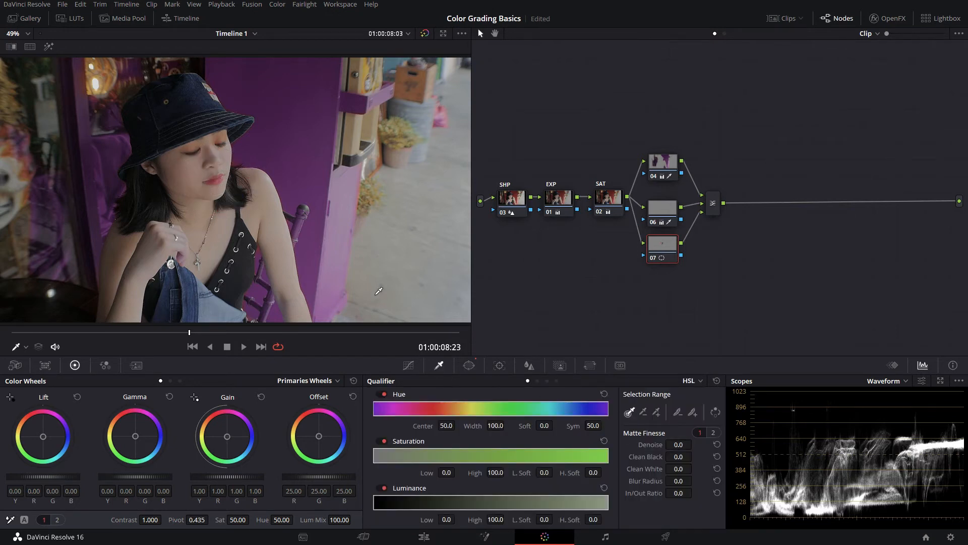
key("shift+h")
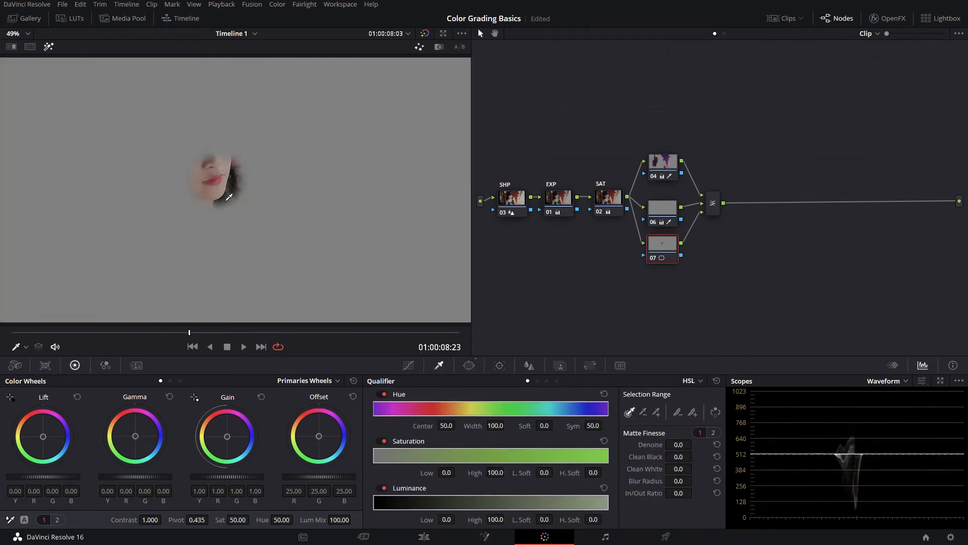
scroll(205, 167, "up", 4)
left_click(206, 167)
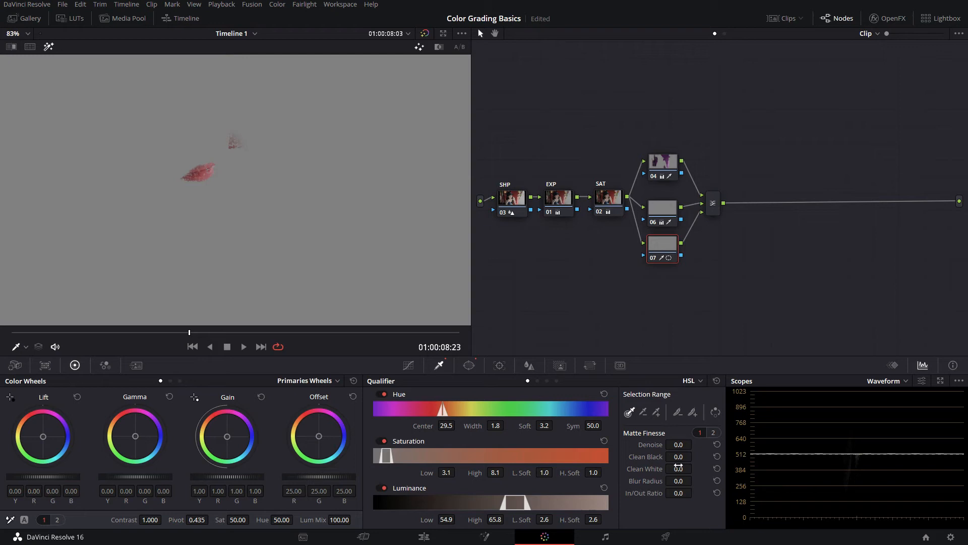
left_click_drag(679, 469, 700, 468)
left_click_drag(650, 445, 703, 444)
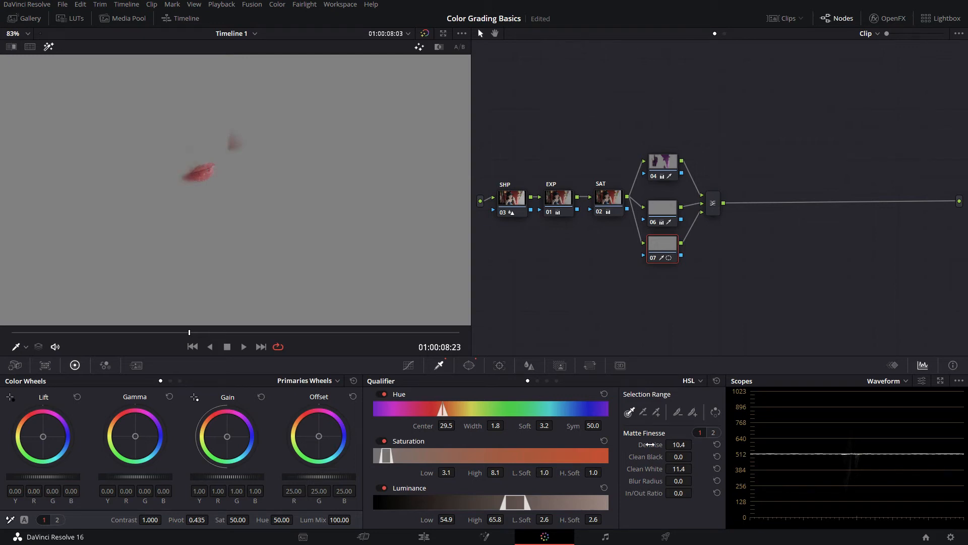
Step: Fit the circular window tightly around the lips with softness 0.69 and track it backward to the clip's start
left_click(468, 365)
left_click_drag(257, 173, 200, 173)
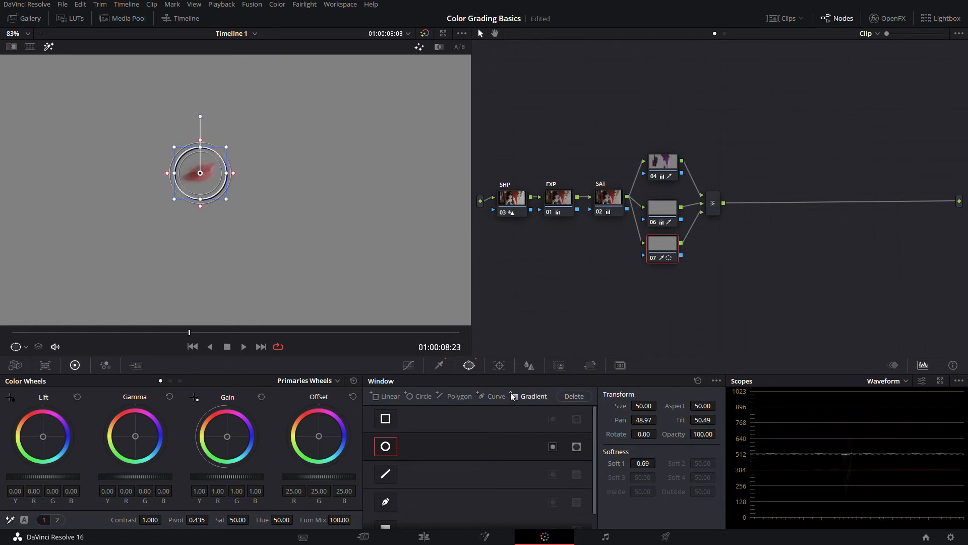
left_click(499, 365)
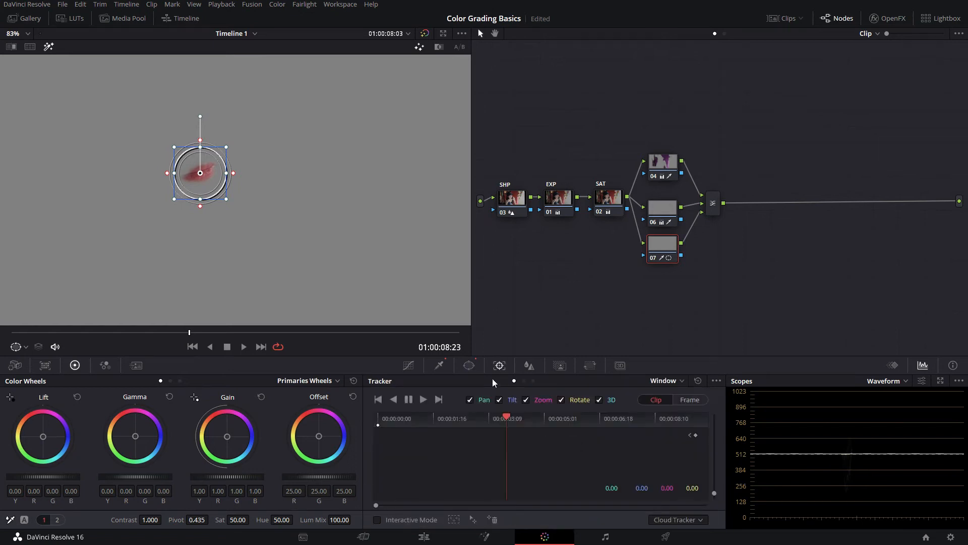
left_click(394, 399)
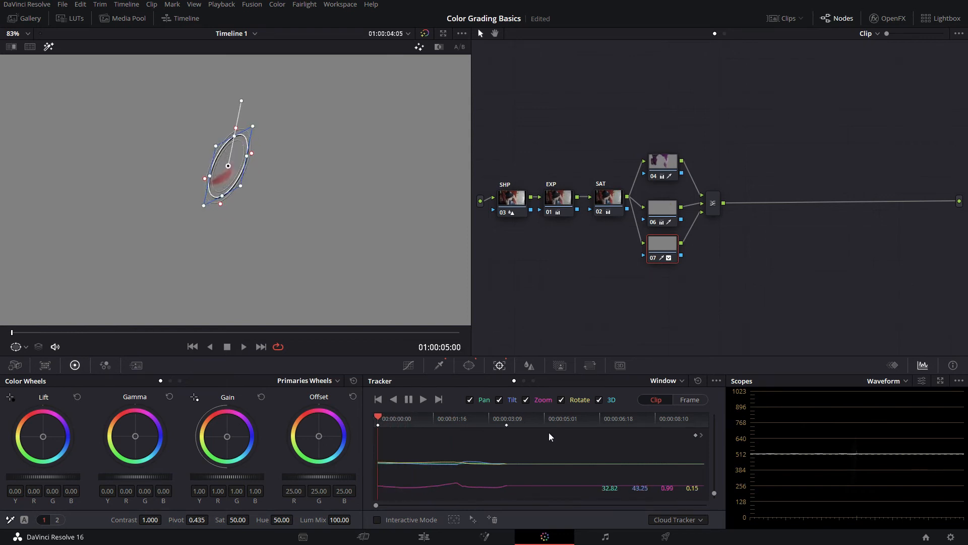
Step: Return the playhead to the frame where tracking began and track the lip window forward to the clip's end
left_click(505, 419)
left_click_drag(506, 420, 507, 419)
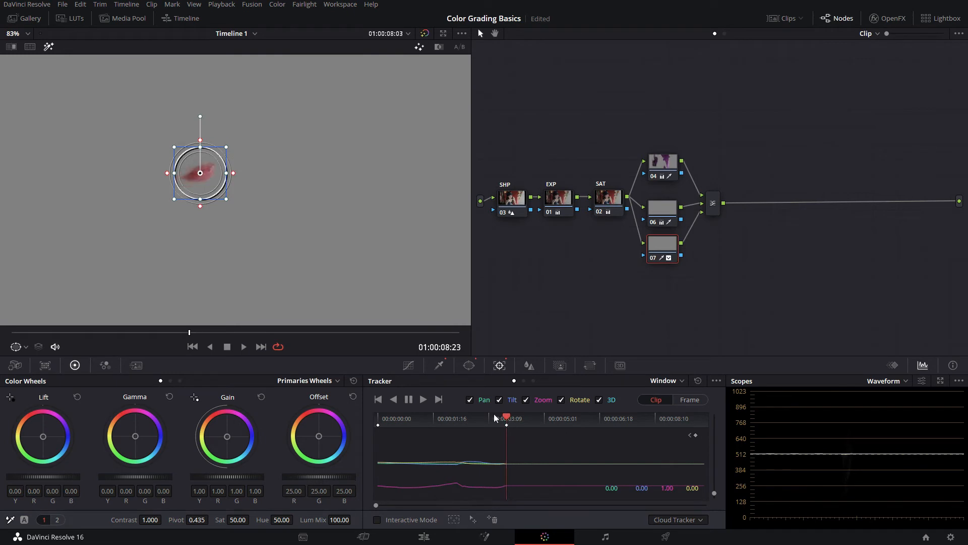
left_click(243, 347)
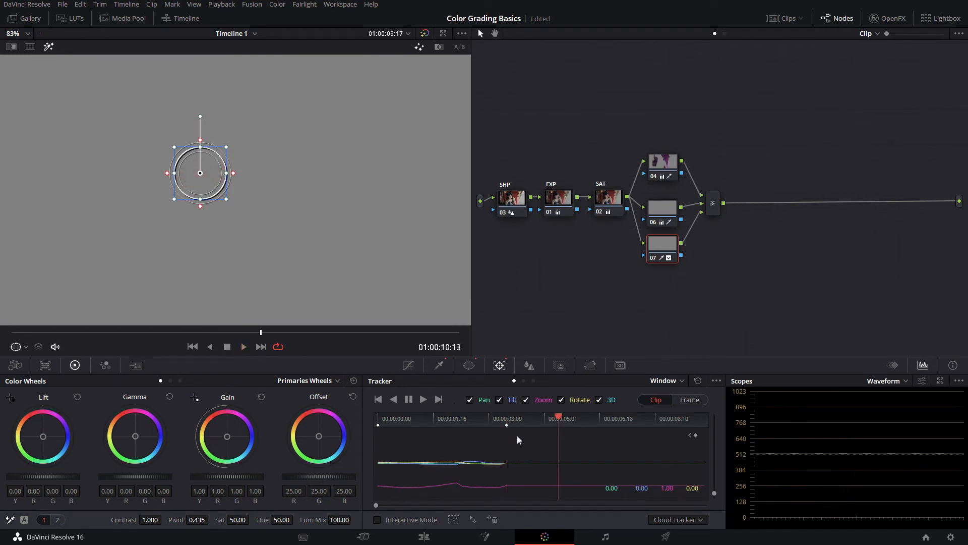
left_click(506, 420)
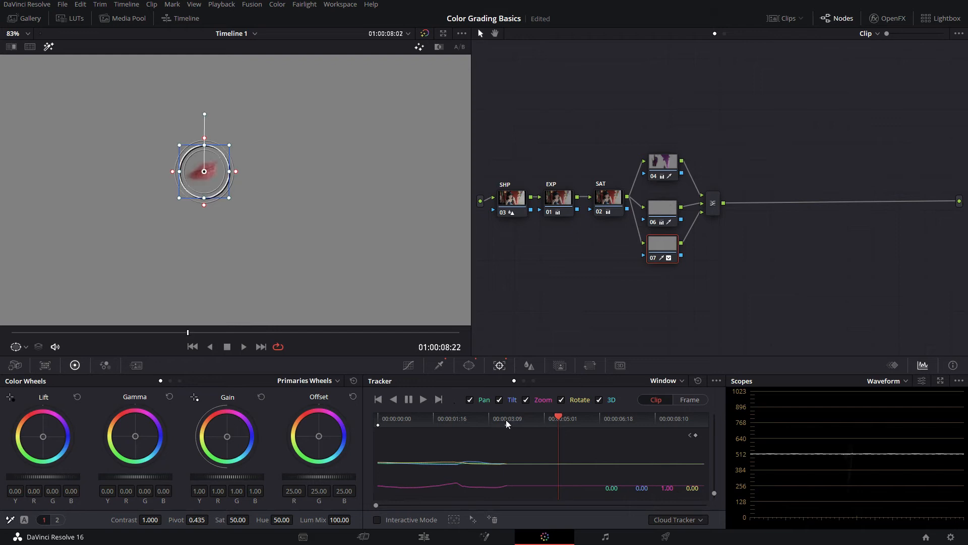
left_click(423, 399)
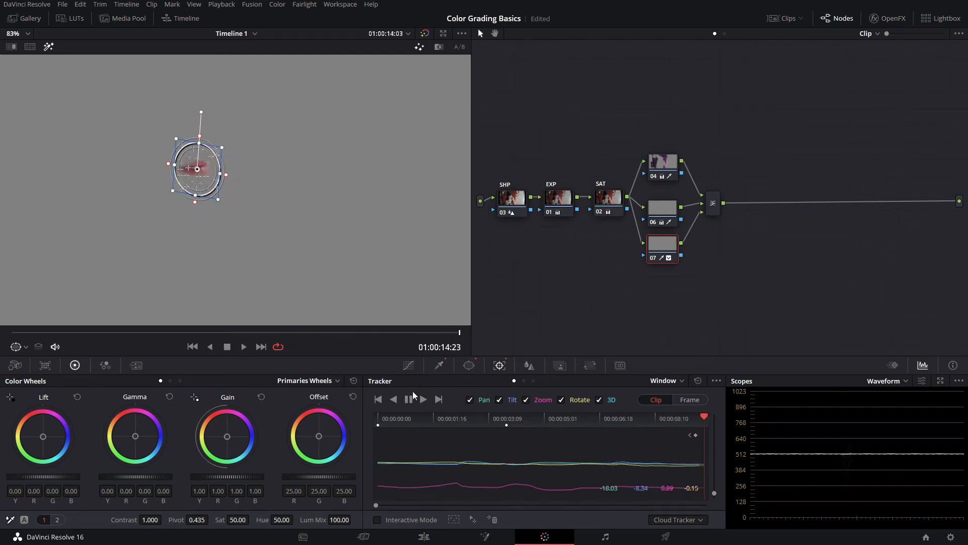
Step: Refine the lip matte on node 07 with Denoise 14.9, Blur Radius 9.6 and In/Out Ratio 35.0, and leave the highlight view
left_click(409, 365)
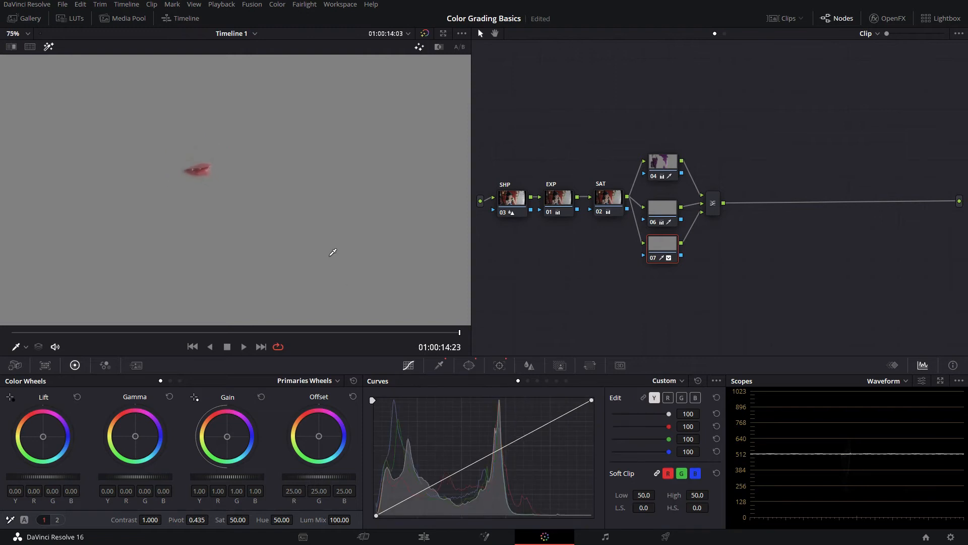
left_click(442, 366)
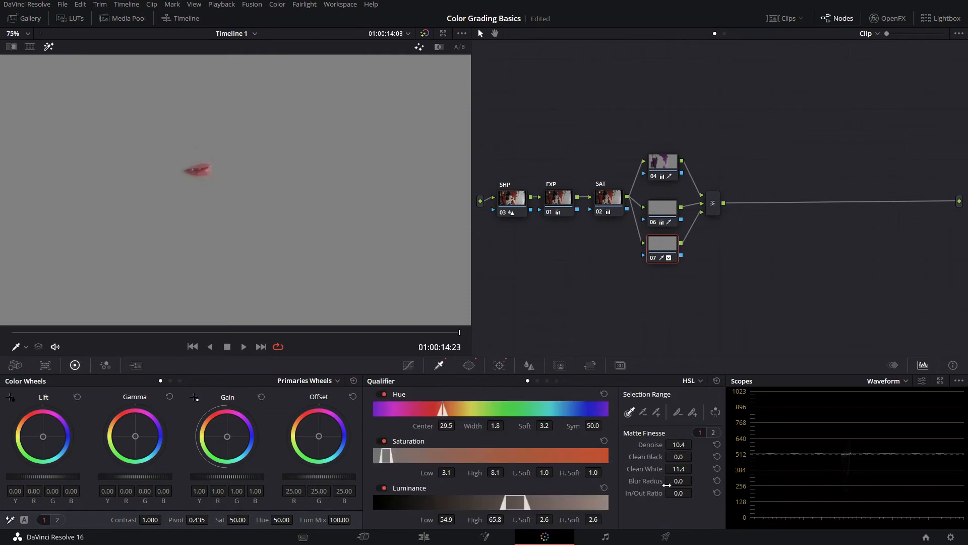
left_click_drag(687, 444, 680, 446)
left_click_drag(676, 491, 695, 492)
key("shift+h")
scroll(239, 184, "down", 3)
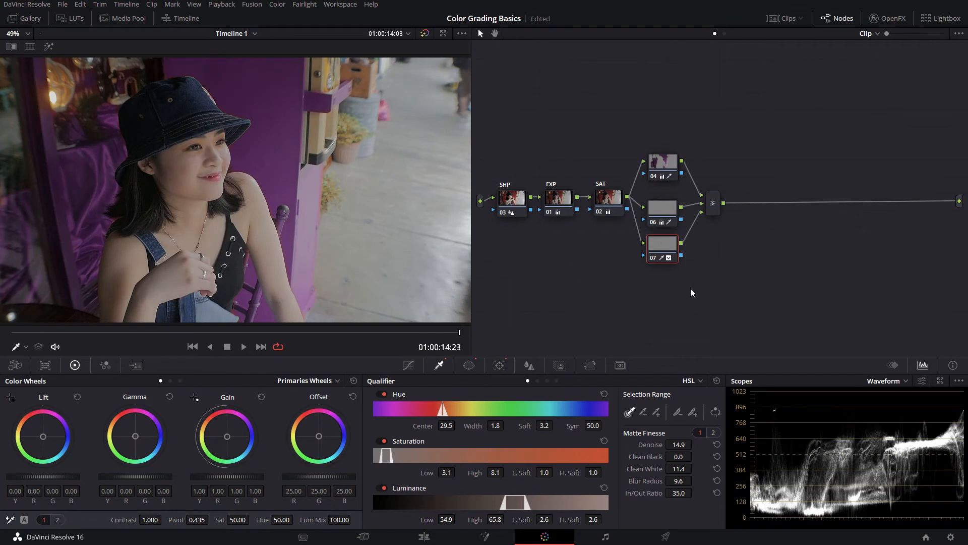
Step: Move node 07 slightly down and play part of the clip to review the tracked lip correction
left_click_drag(661, 250, 661, 256)
scroll(235, 216, "down", 2)
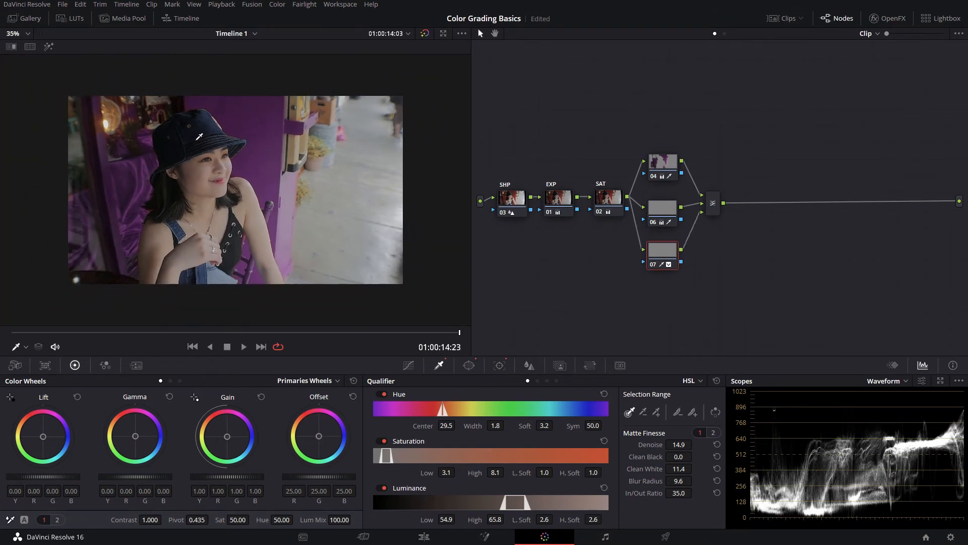
left_click_drag(47, 331, 179, 332)
key("space")
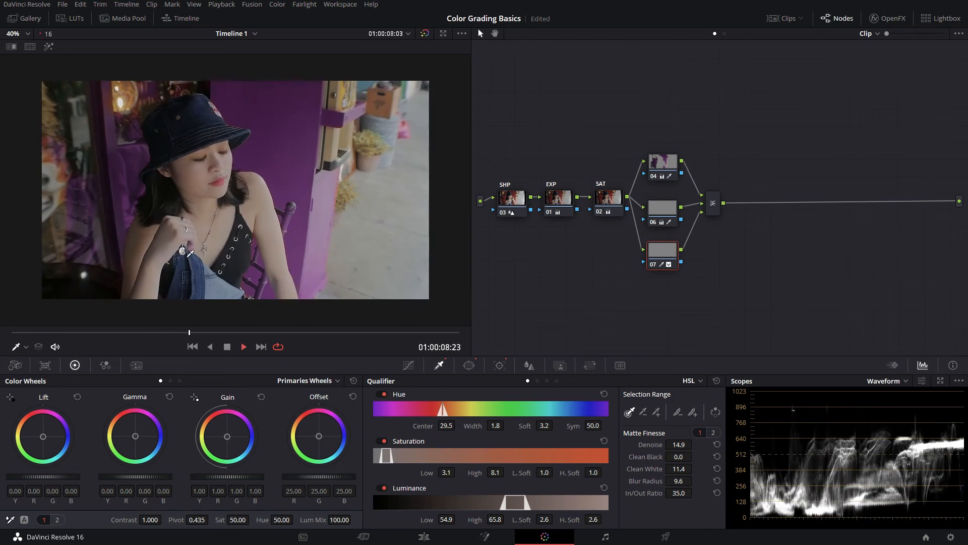
key("space")
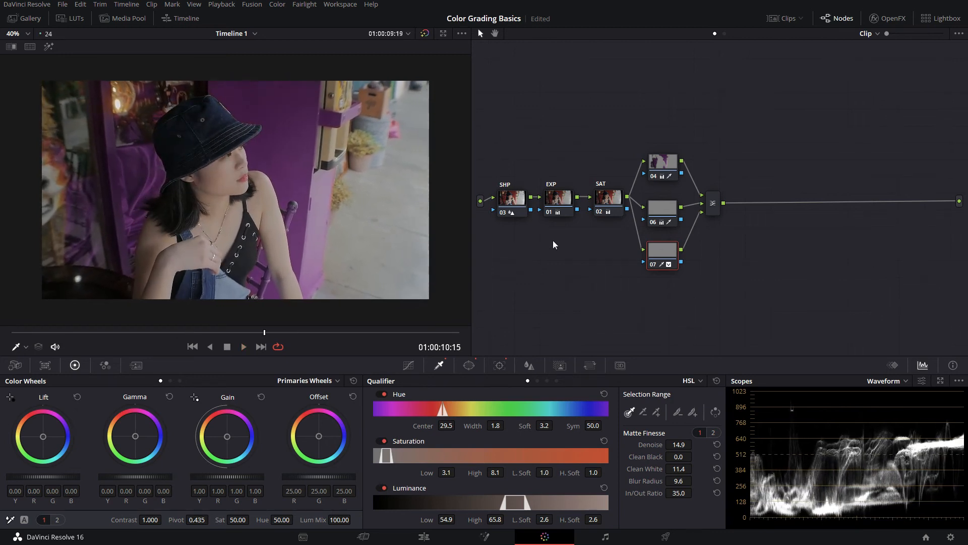
Step: Compare the clip with and without its color grades by repeatedly bypassing them, and play back part of the clip
left_click(663, 209)
left_click_drag(665, 209, 665, 207)
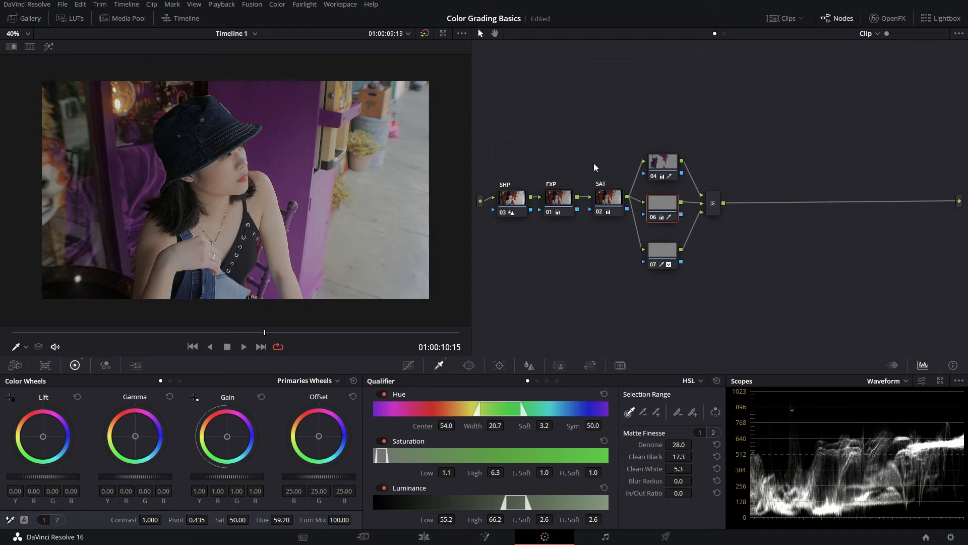
key("shift+d")
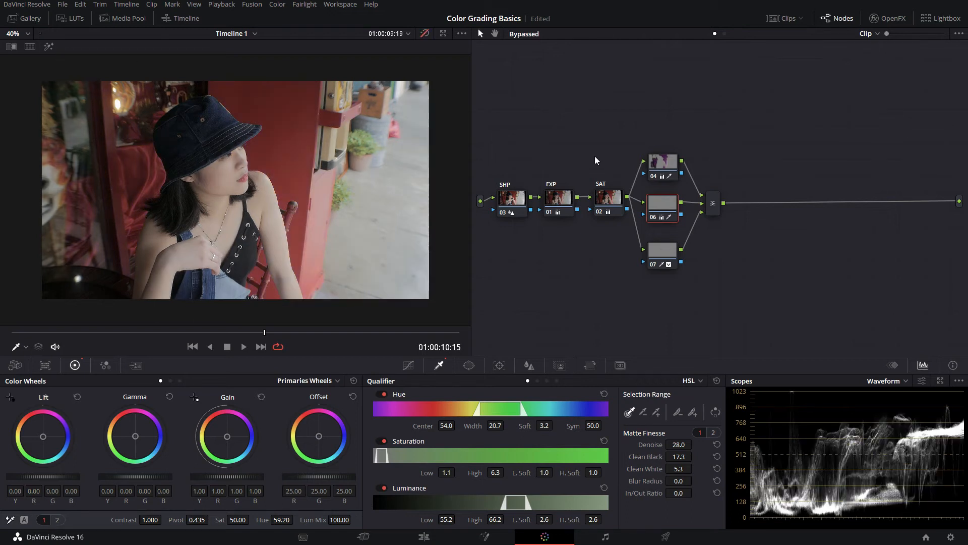
key("shift+d")
key("shift+d")
key("shift+d")
key("shift+d")
key("shift+d")
key("shift+d")
key("shift+d")
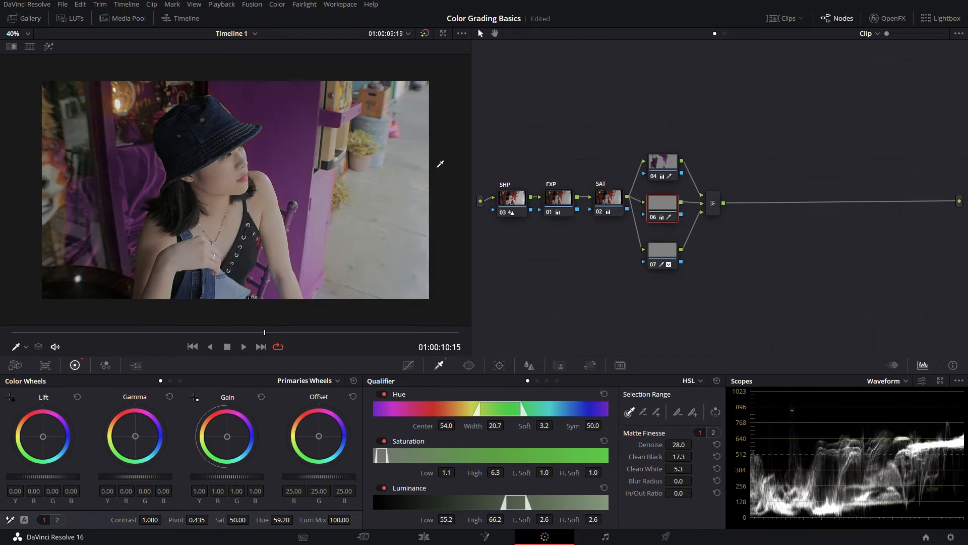
left_click_drag(146, 334, 183, 332)
key("space")
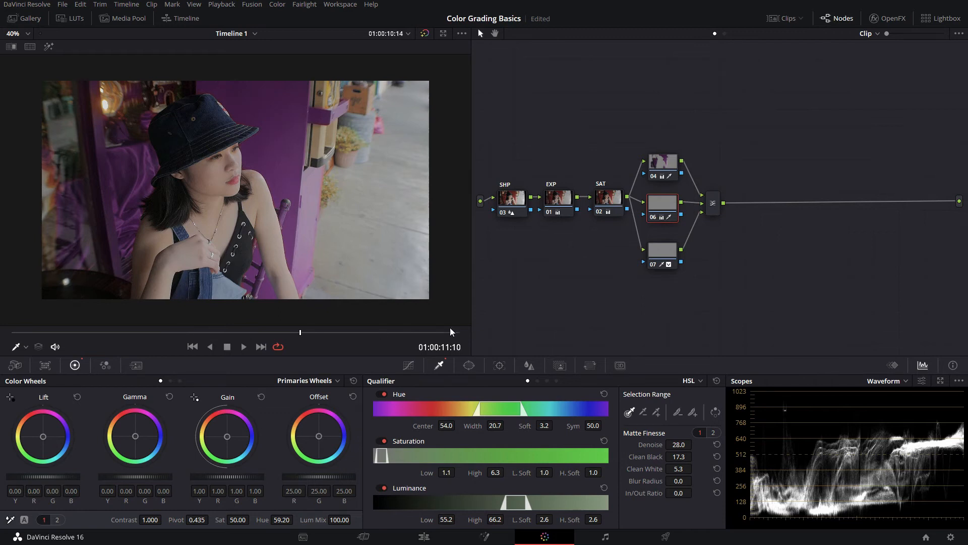
Step: Tidy nodes 06 and 07 below node 04 and add a parallel node beneath node 07
left_click(668, 174)
left_click_drag(666, 209, 665, 200)
left_click_drag(662, 254, 659, 242)
left_click_drag(658, 203, 664, 241)
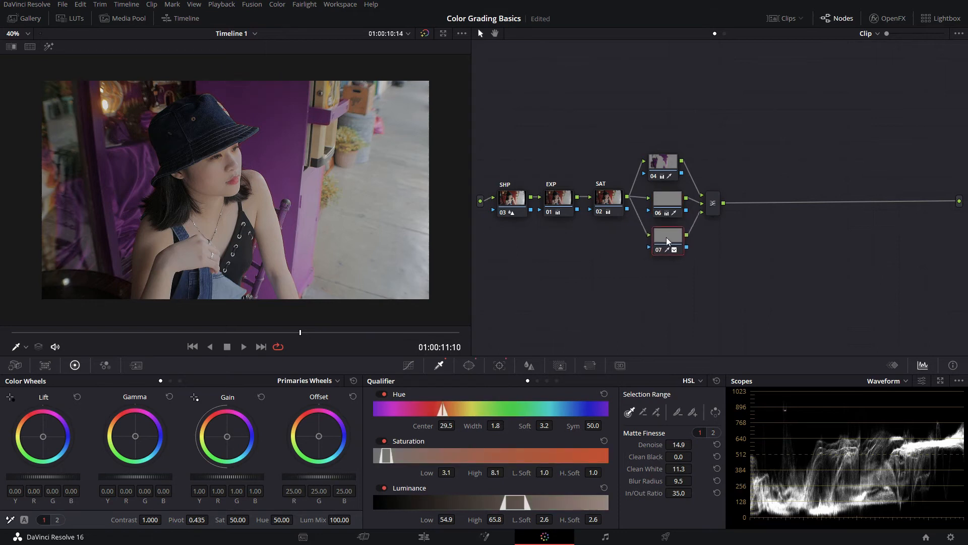
key("alt+p")
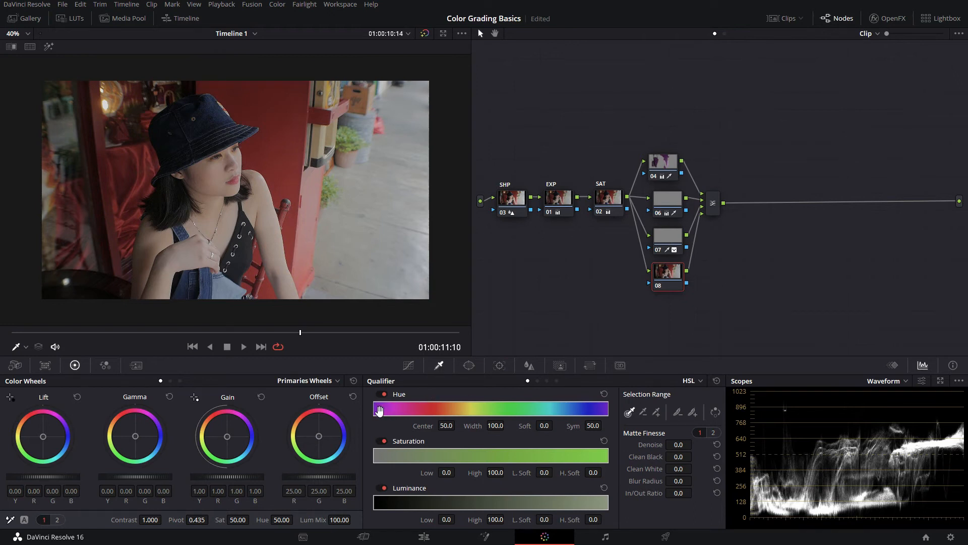
Step: Isolate the blue clothing on node 08 with hue center 83.0 and width 34.1, setting Denoise 3.8 and Clean White 19.5 in the highlight view
left_click_drag(374, 410, 533, 415)
key("shift+h")
mouse_move(670, 448)
left_mouse_down()
mouse_move(667, 464)
mouse_move(677, 446)
mouse_move(695, 444)
mouse_move(675, 468)
mouse_move(696, 456)
mouse_move(679, 456)
left_mouse_up()
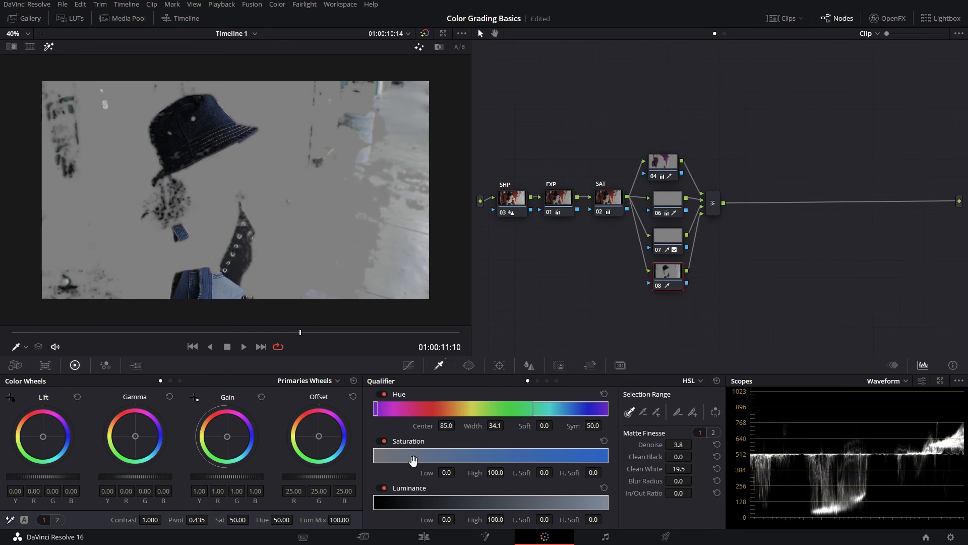
left_click_drag(566, 410, 546, 409)
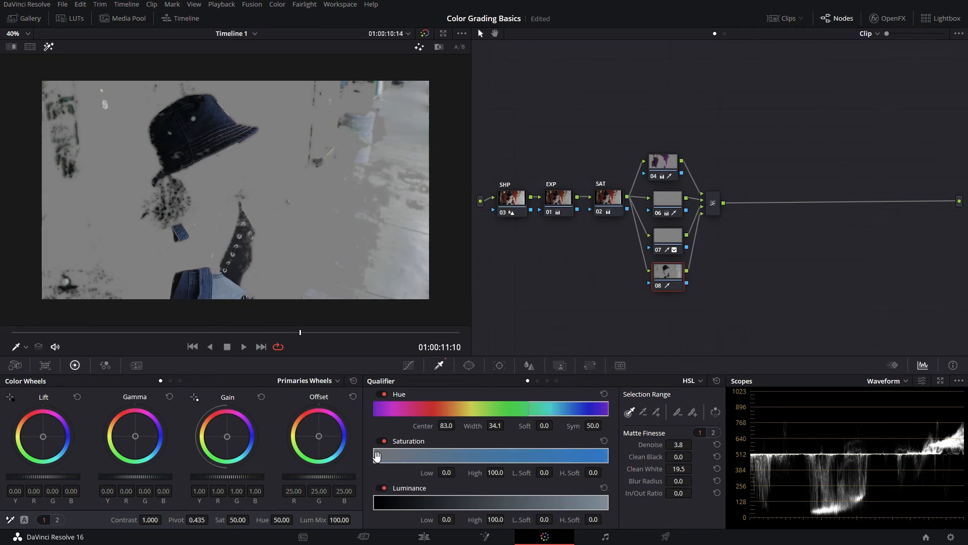
Step: Refine node 08's blue matte with saturation low 0.7 and low softness 6.9, hue softness 4.1 and Denoise 49.4, and exit the highlight view
left_click_drag(376, 456, 372, 455)
left_click_drag(374, 495, 335, 497)
left_click_drag(373, 454, 375, 455)
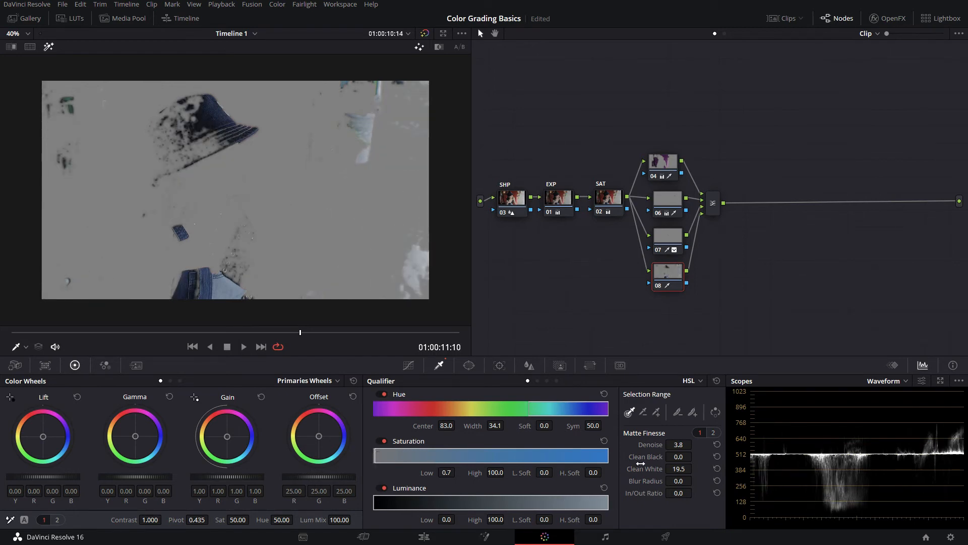
left_click_drag(676, 444, 731, 444)
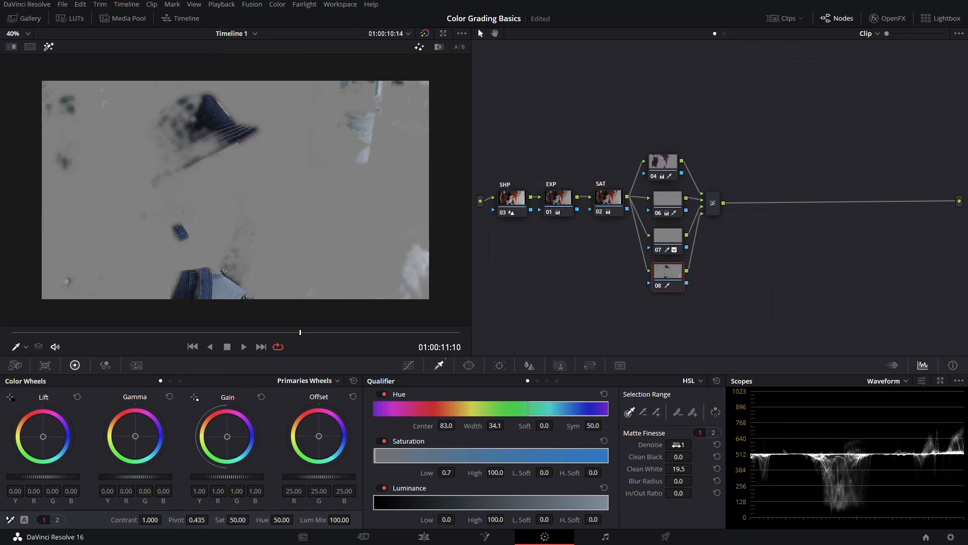
left_click_drag(543, 472, 560, 473)
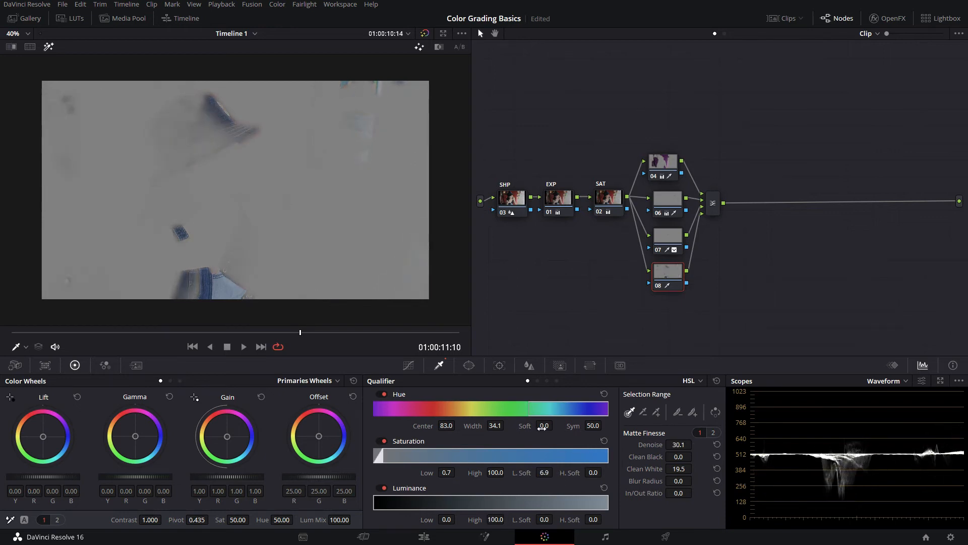
left_click_drag(544, 426, 556, 425)
left_click_drag(682, 446, 730, 446)
key("shift+h")
key("shift+h")
key("shift+h")
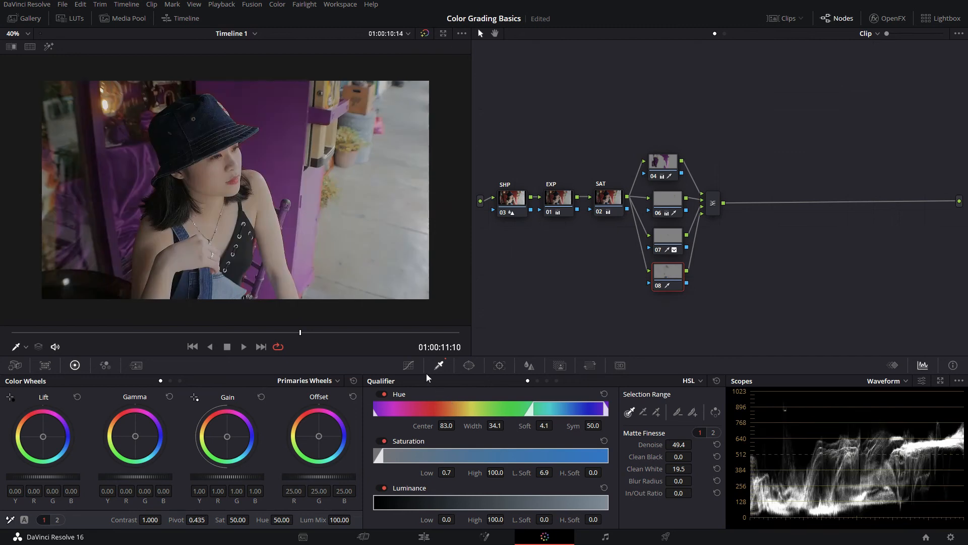
Step: Set the Hue of node 08 to 61.00 to recolor the denim and play the clip to check it
left_click_drag(282, 520, 296, 519)
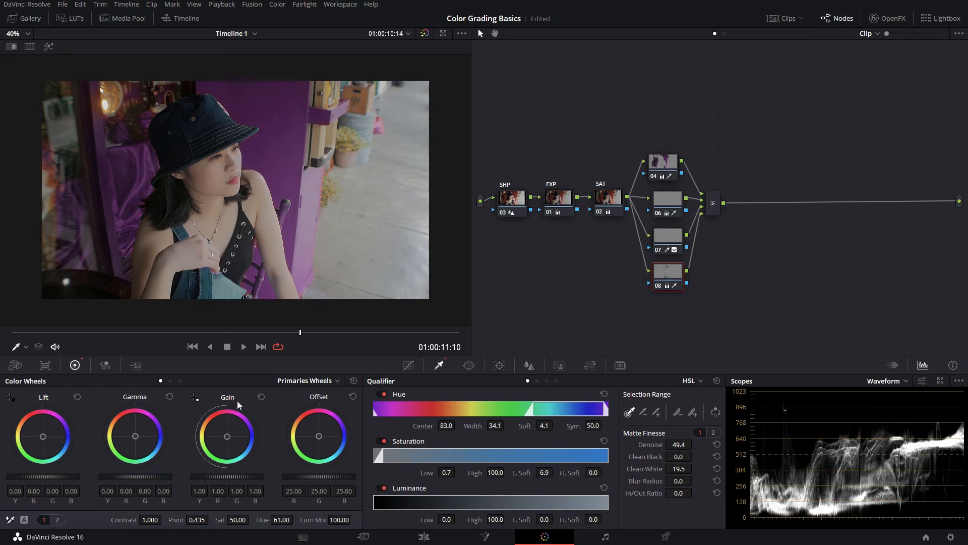
left_click_drag(200, 332, 228, 327)
key("space")
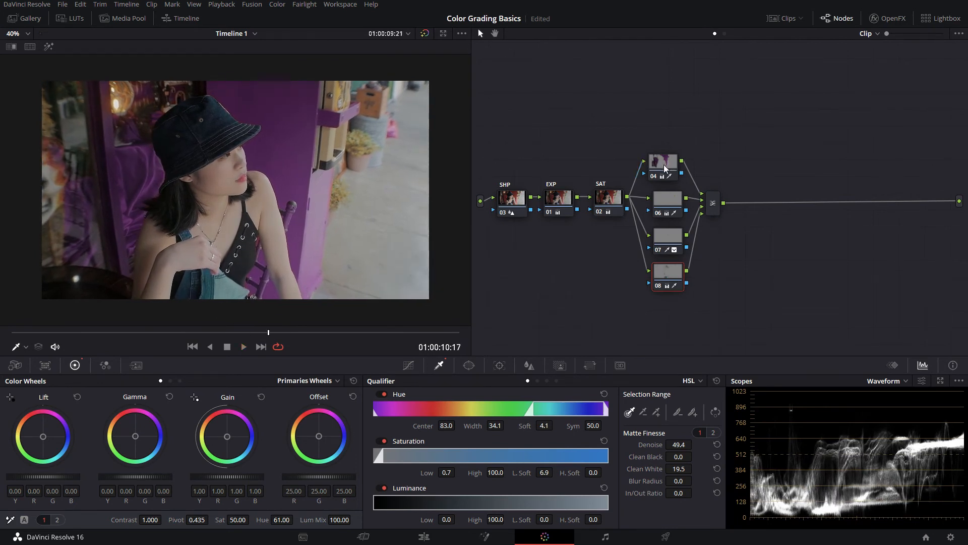
Step: Arrange the parallel nodes in an evenly spaced column and move the parallel mixer farther away from them
left_click_drag(663, 164, 670, 165)
left_click(666, 207)
left_click(667, 237)
left_click_drag(667, 268, 668, 284)
left_click(660, 201)
left_click(664, 239)
left_click(671, 286)
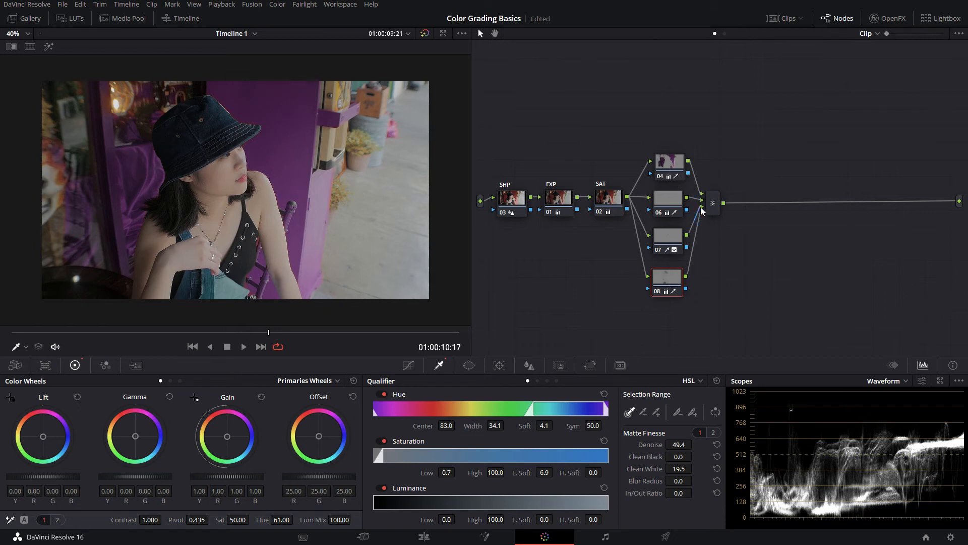
left_click(714, 203)
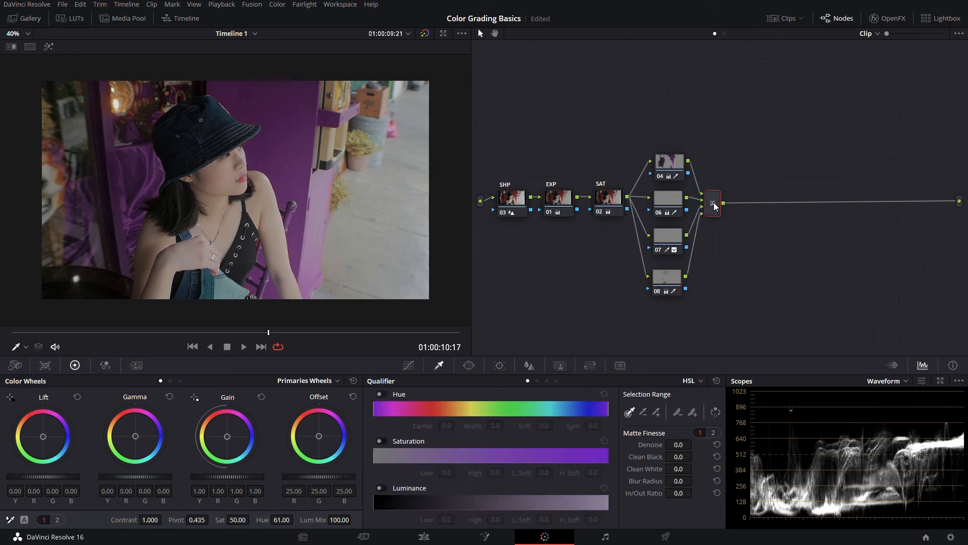
left_click_drag(713, 202, 724, 196)
left_click(666, 286)
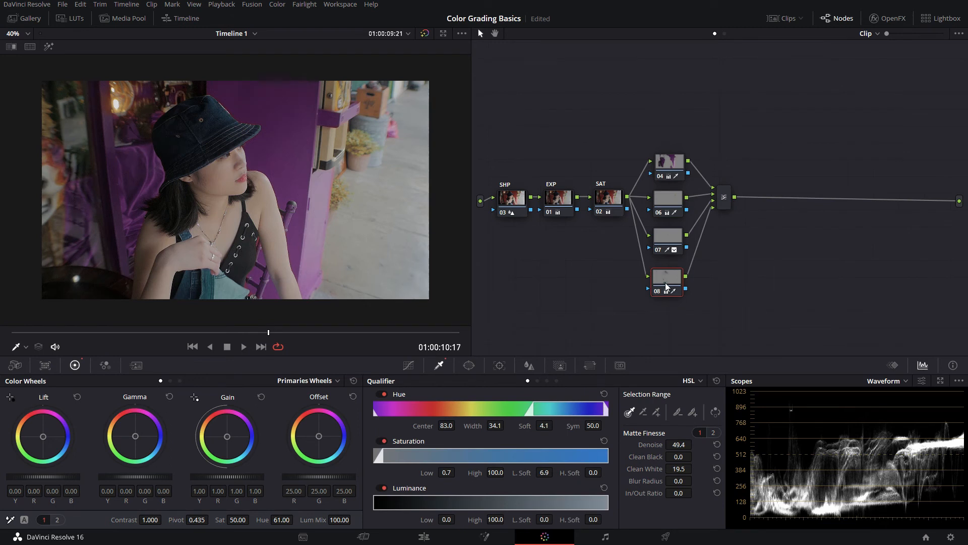
Step: Shift the parallel mixer a little farther along the graph and add a serial node after it
left_click_drag(172, 334, 272, 332)
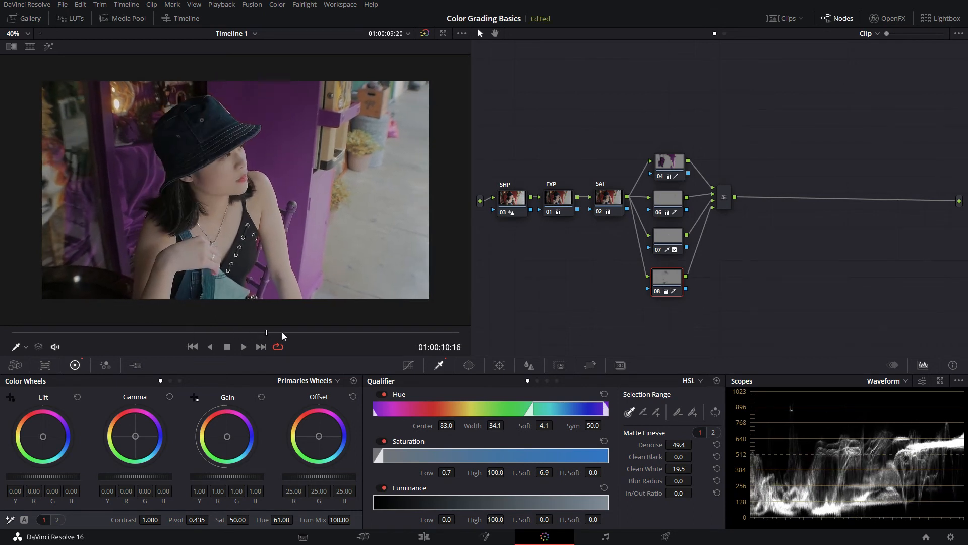
left_click_drag(723, 201, 728, 204)
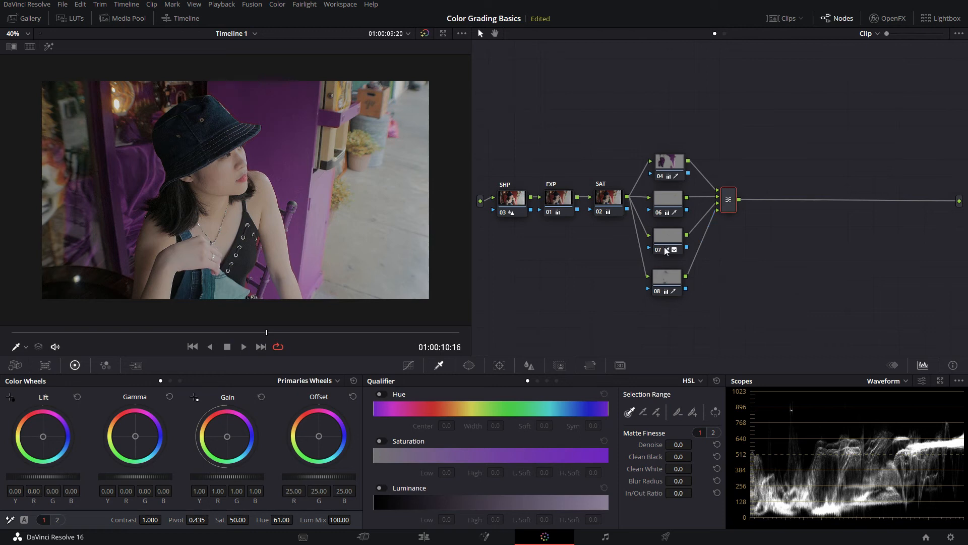
left_click_drag(731, 210, 734, 209)
key("alt+s")
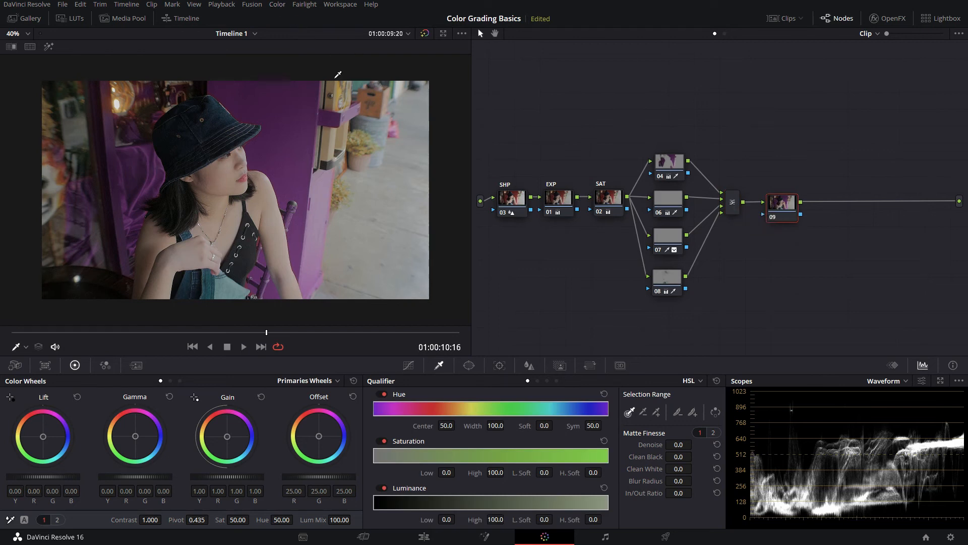
Step: Add a layer node to node 09 and place node 09 above the new layer in the graph
left_click(263, 4)
left_click(277, 4)
left_click(277, 4)
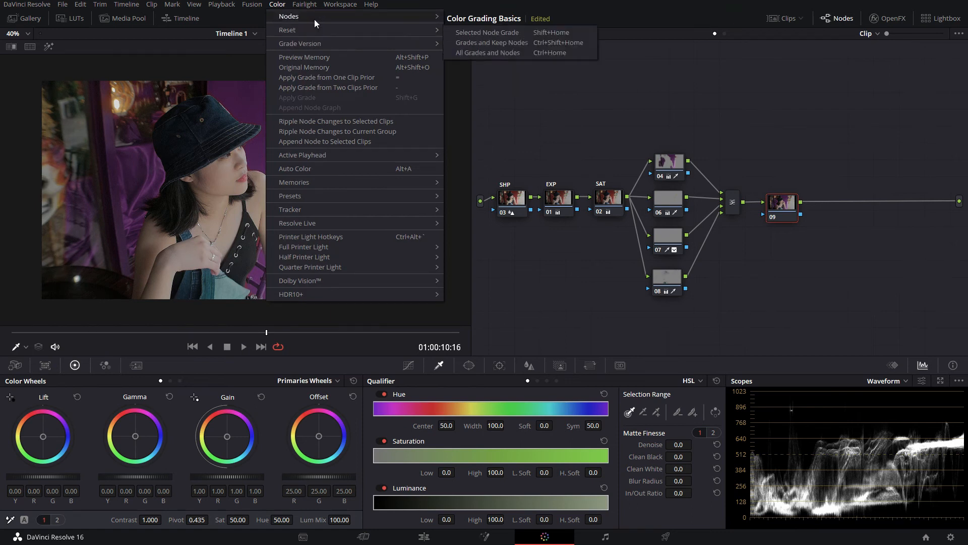
mouse_move(313, 19)
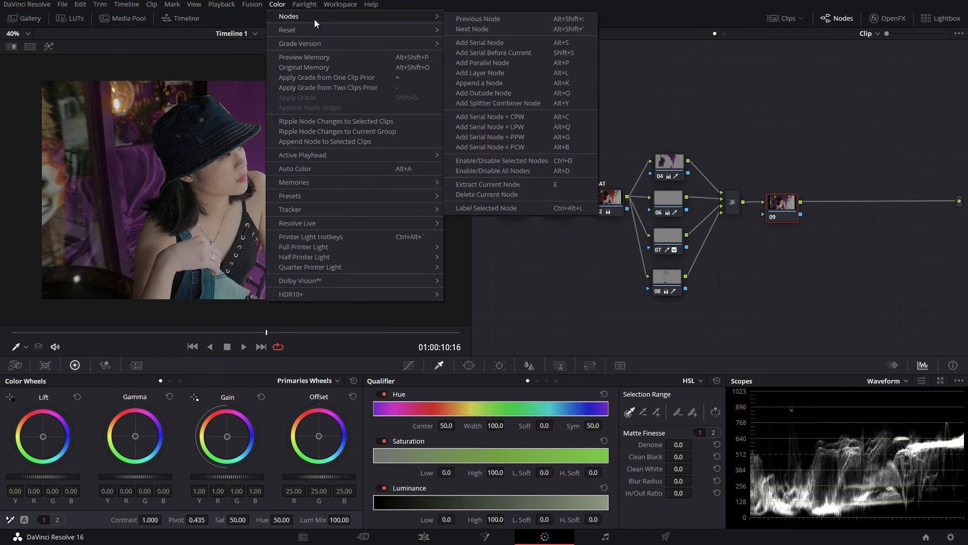
left_click(518, 59)
left_click_drag(781, 202, 780, 157)
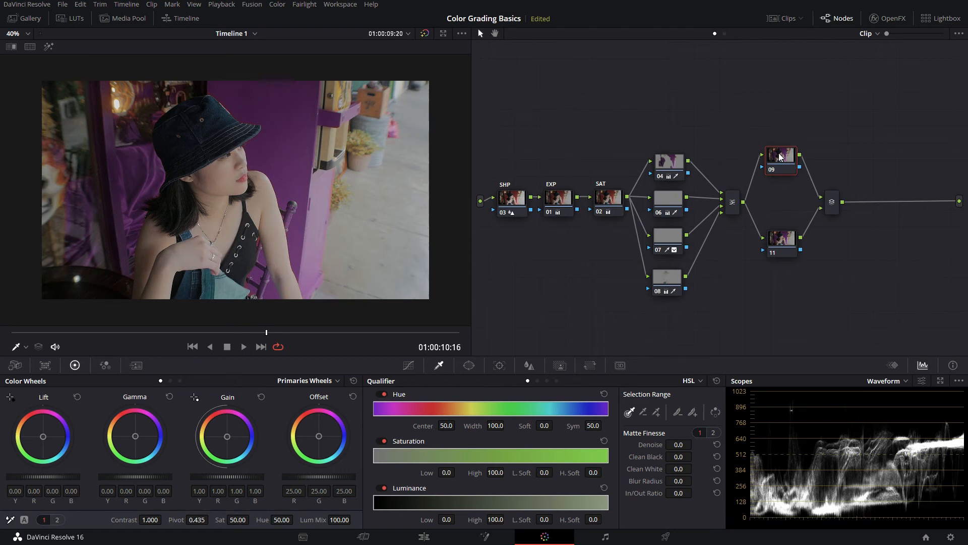
left_click_drag(781, 156, 785, 169)
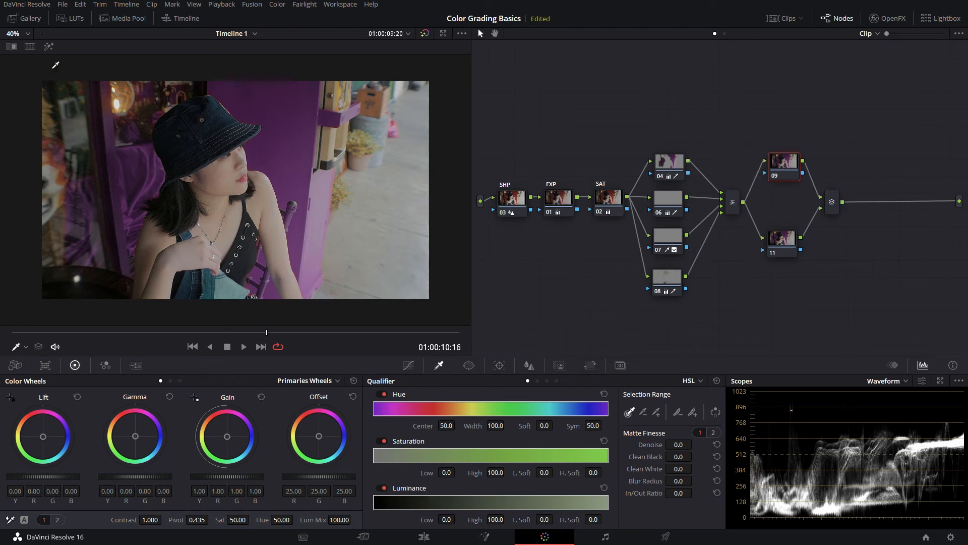
Step: Isolate the bright areas on node 09 in the highlight view with luminance low 60.0, low softness 5.2 and Denoise 61.5
left_click(48, 46)
left_click_drag(373, 503, 503, 503)
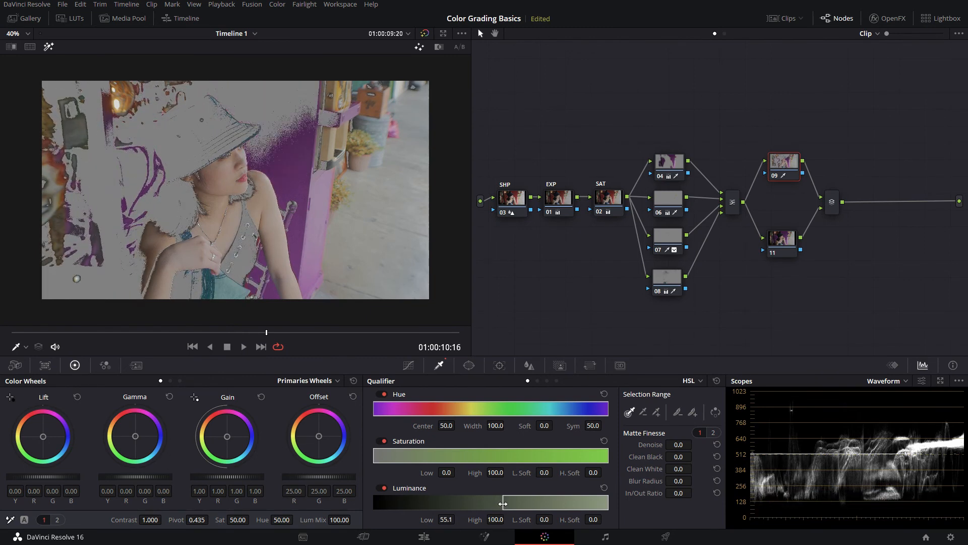
double_click(448, 521)
type("60")
left_click_drag(545, 520, 559, 518)
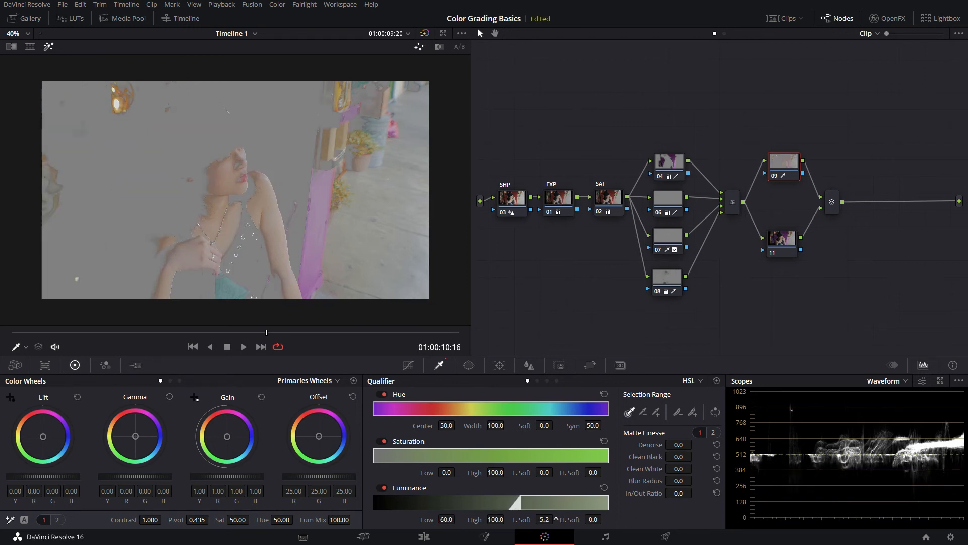
mouse_move(676, 445)
left_mouse_down()
mouse_move(696, 444)
mouse_move(666, 447)
left_mouse_up()
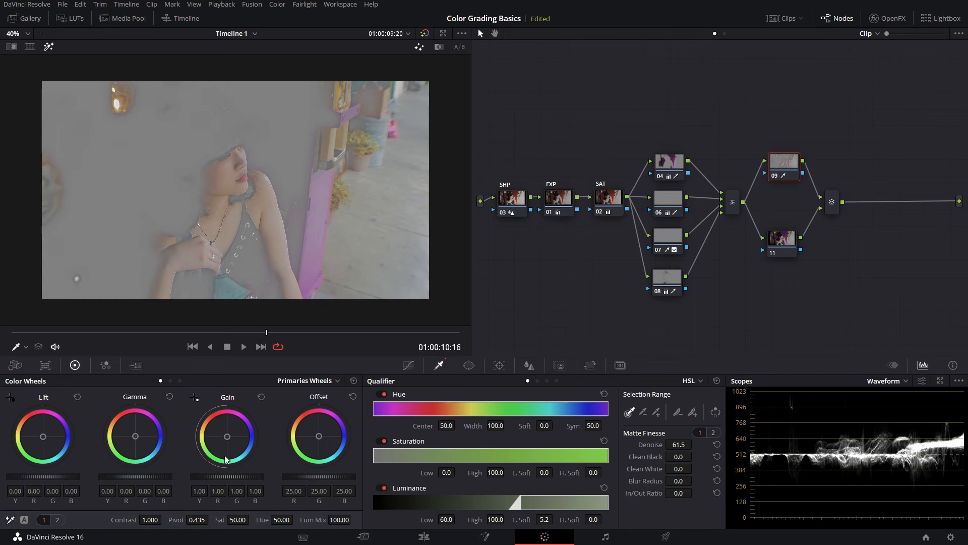
Step: Warm node 09's bright areas by setting Gain to red 1.05, green 1.00 and blue 0.81, and select node 11
left_click_drag(229, 439, 225, 435)
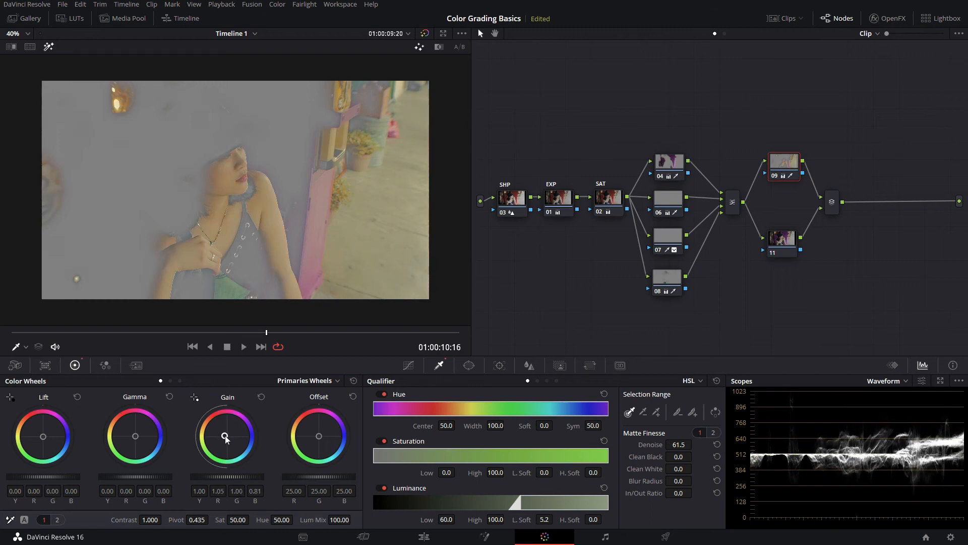
left_click(783, 240)
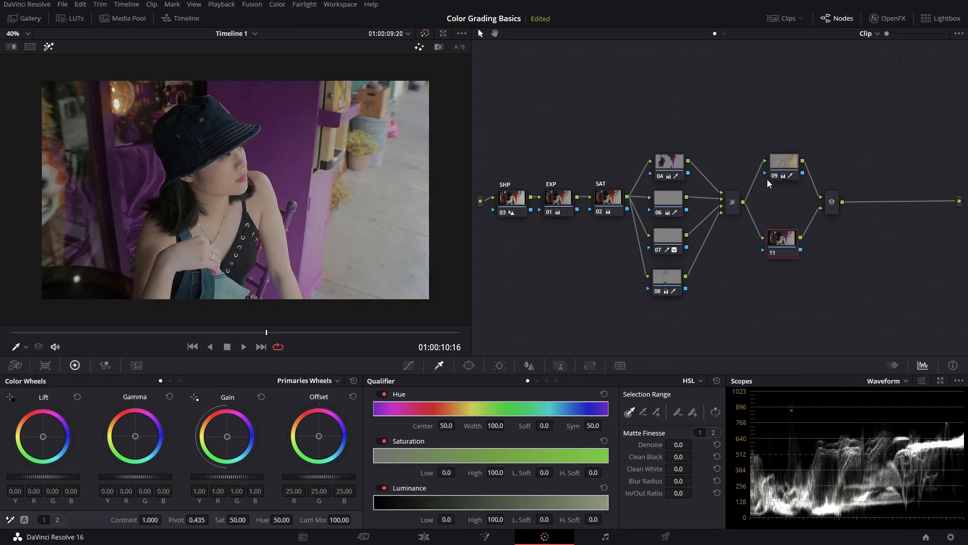
Step: Isolate the darker areas on node 11 with luminance high 60.0 and high softness 14.9
left_click(784, 172)
left_click(781, 237)
left_click(446, 520)
left_click(499, 521)
type("60")
key("Return")
left_click_drag(592, 519, 607, 519)
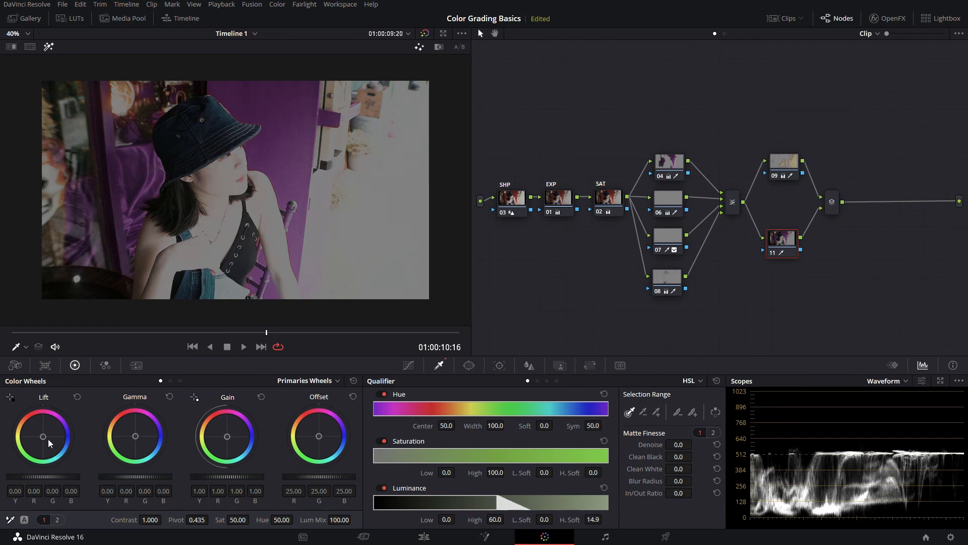
Step: Cool node 11's darker areas with Offset red 10.51, green 27.84 and blue 33.20, and turn off the highlight view
left_click_drag(318, 436, 322, 442)
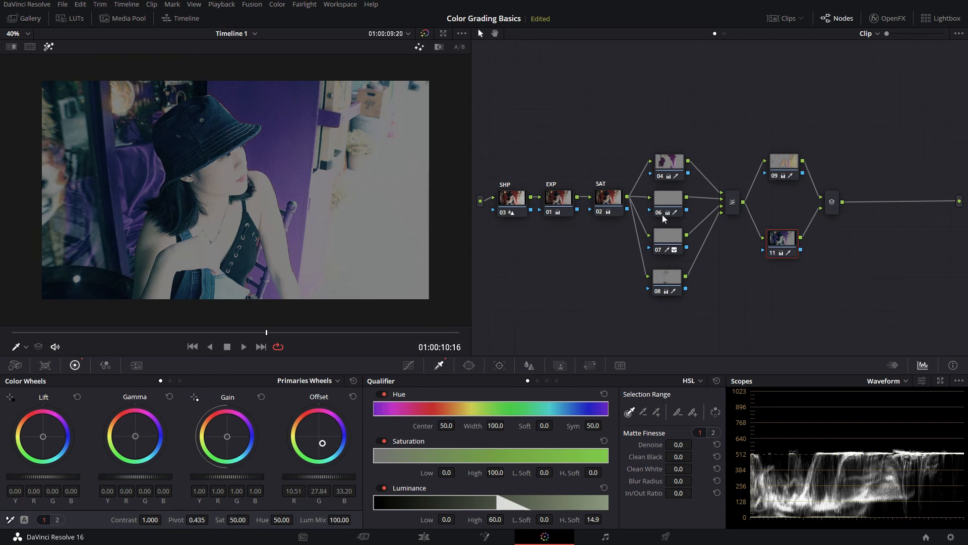
left_click(779, 173)
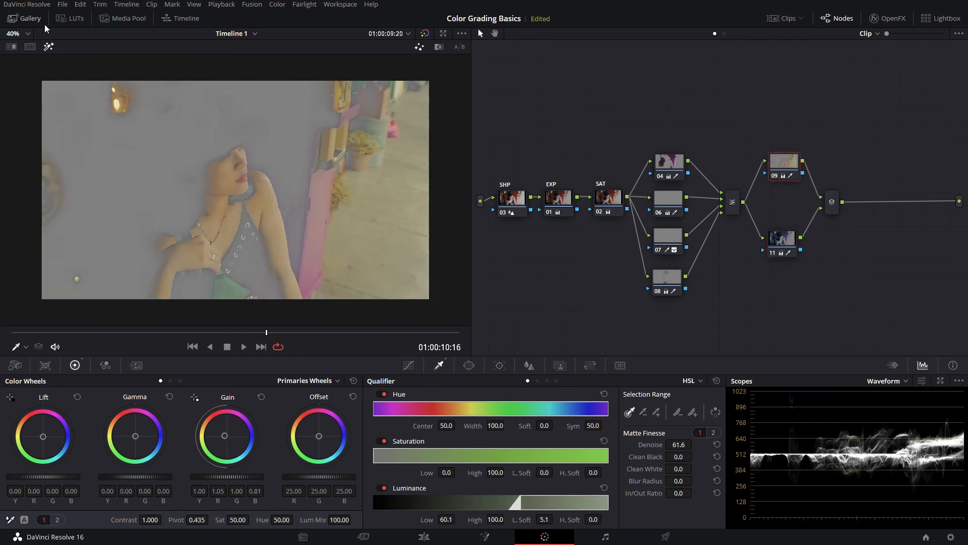
left_click(48, 46)
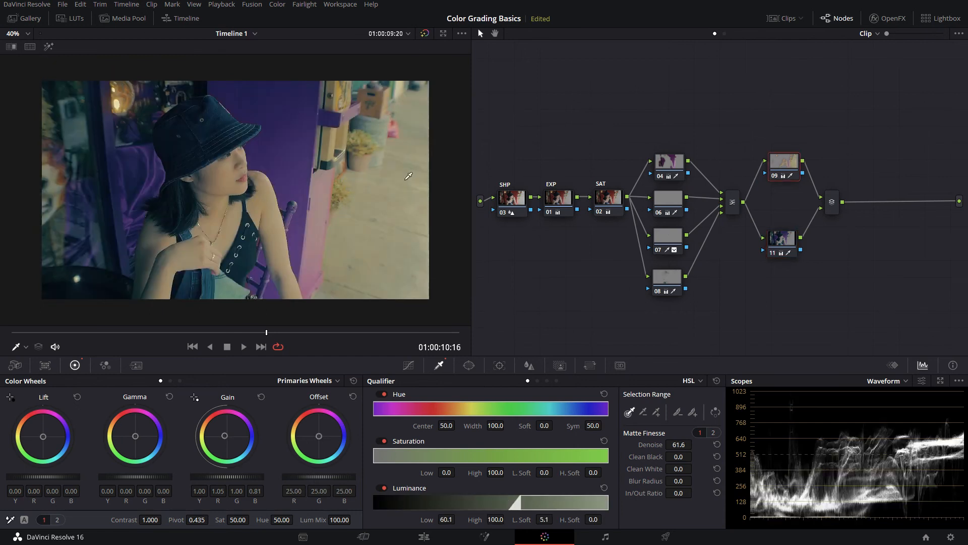
left_click(780, 236)
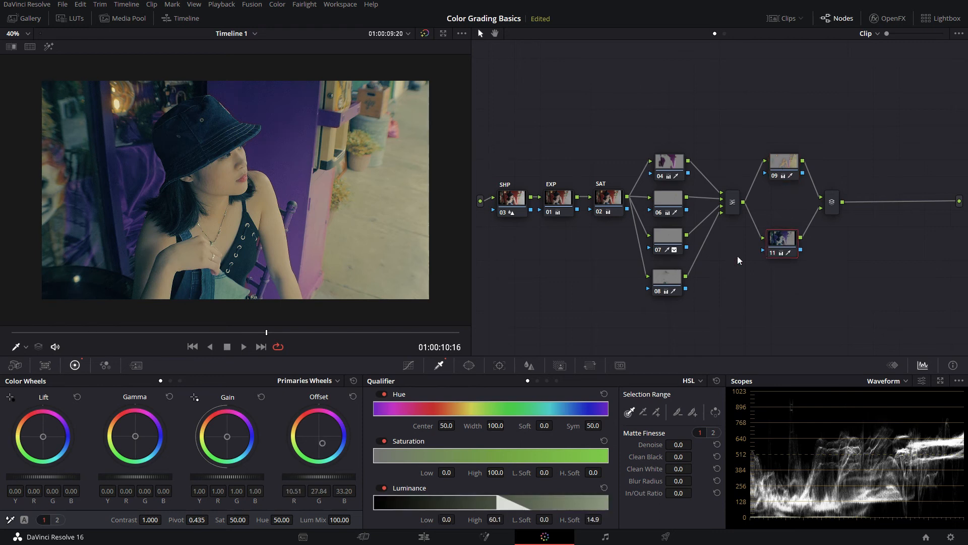
Step: Move node 11 up closer to node 09 and add a layer node below it
left_click(830, 211)
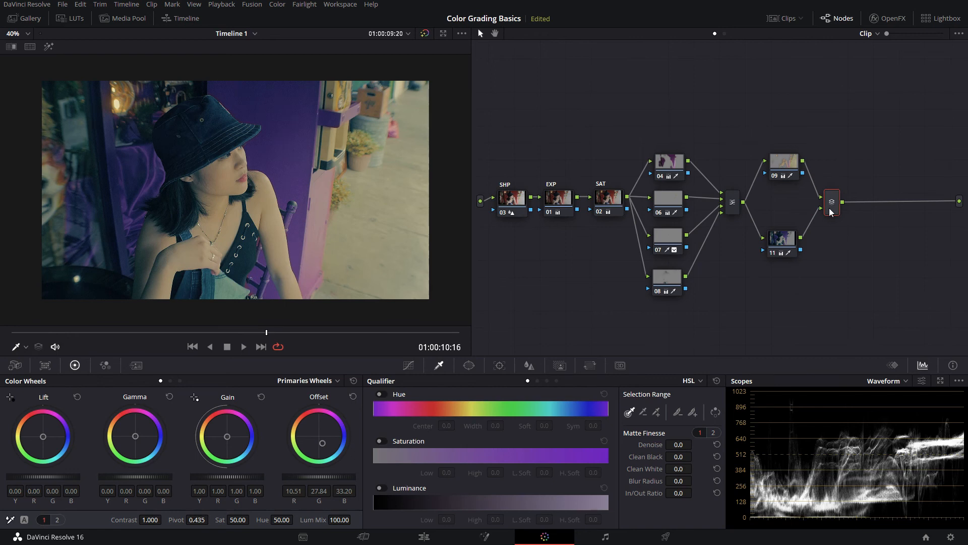
left_click_drag(782, 247, 783, 225)
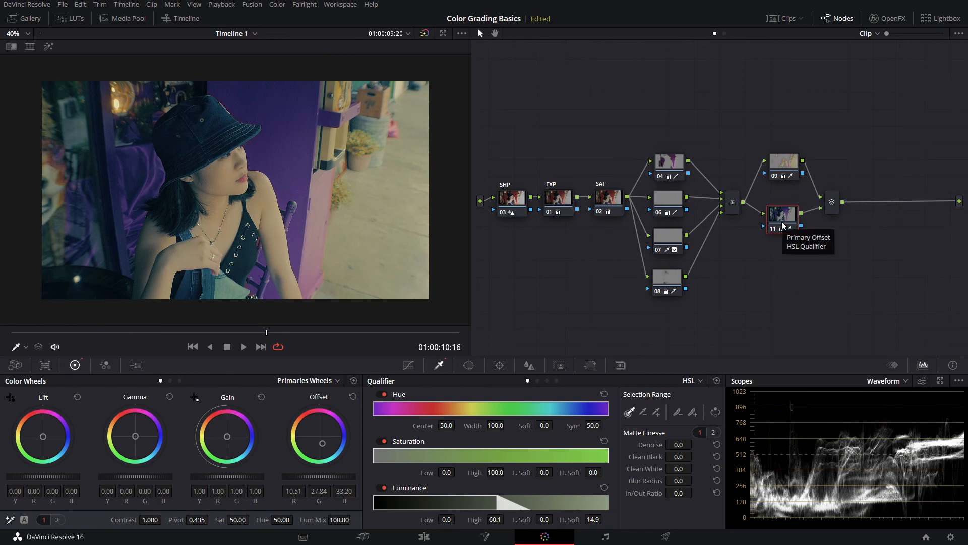
key("alt+l")
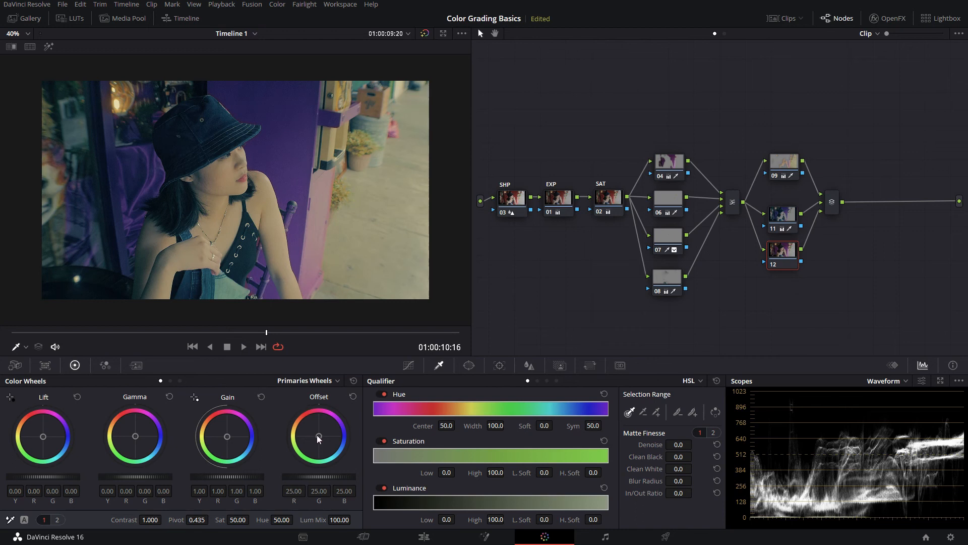
Step: Tint node 12's log Shadow with red -0.15, green 0.06 and blue -0.19, and center node 11 between nodes 09 and 12
left_click(180, 381)
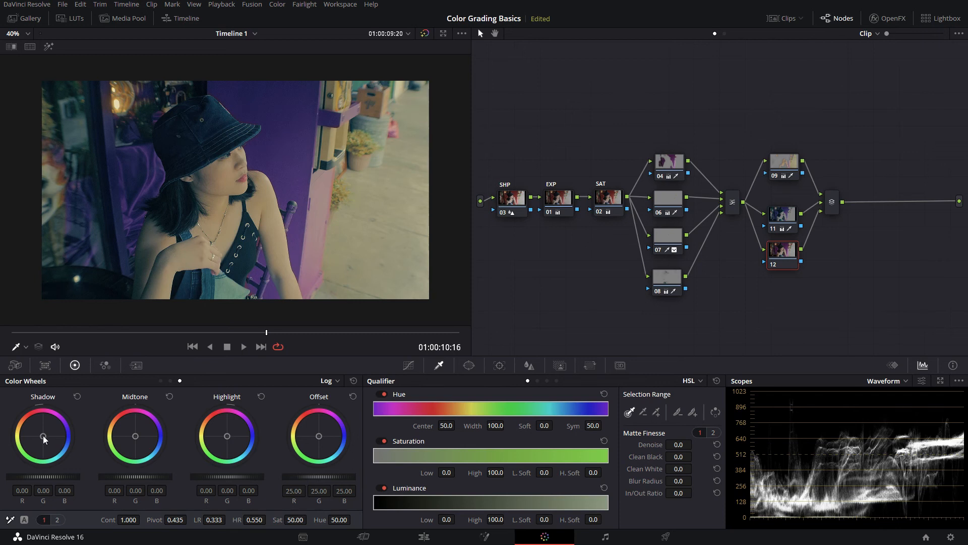
left_click_drag(43, 435, 39, 440)
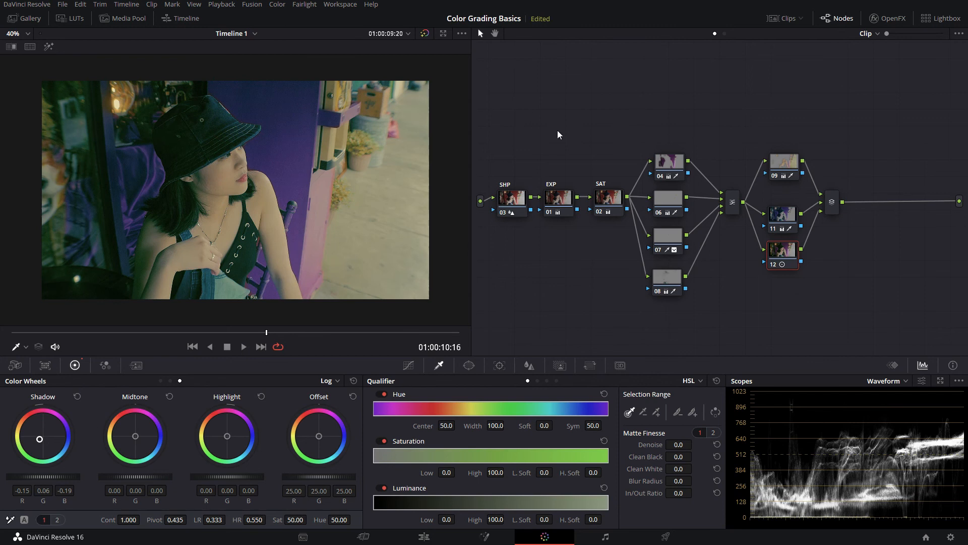
left_click_drag(785, 223, 785, 208)
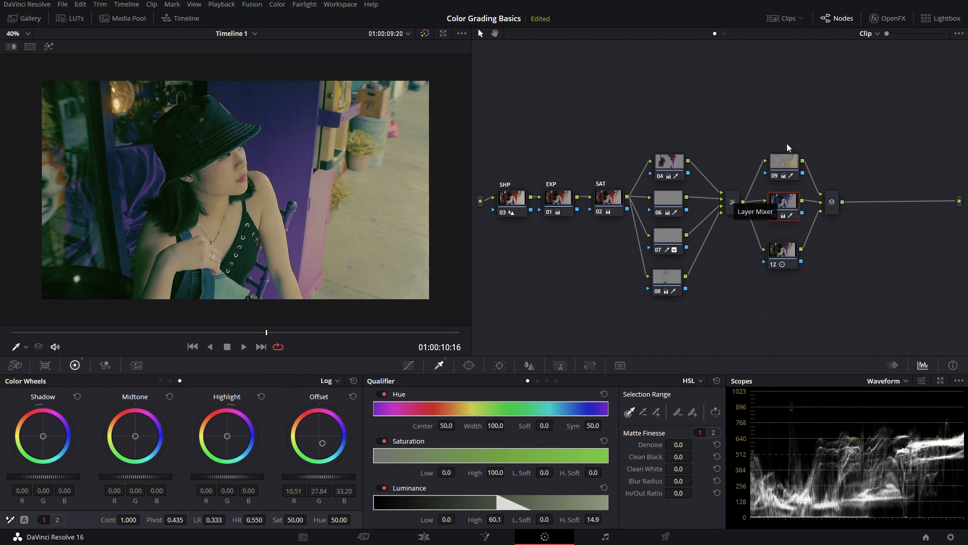
Step: Review parallel node 04 and compare the grades and stacking order of layer nodes 09, 11 and 12
left_click(671, 169)
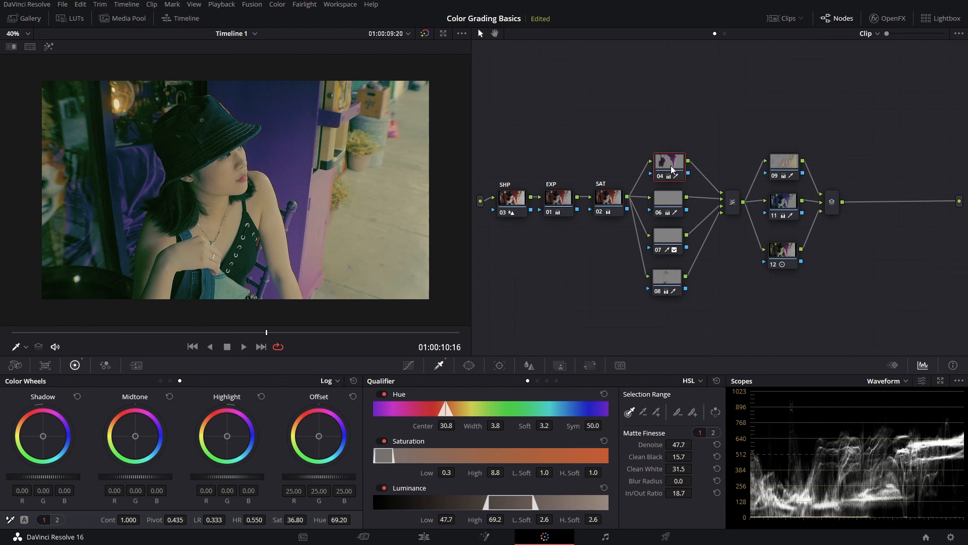
left_click_drag(783, 131, 787, 297)
left_click(791, 174)
left_click(788, 202)
left_click(790, 257)
left_click(785, 213)
left_click(786, 175)
left_click(785, 206)
left_click(782, 256)
left_click(782, 210)
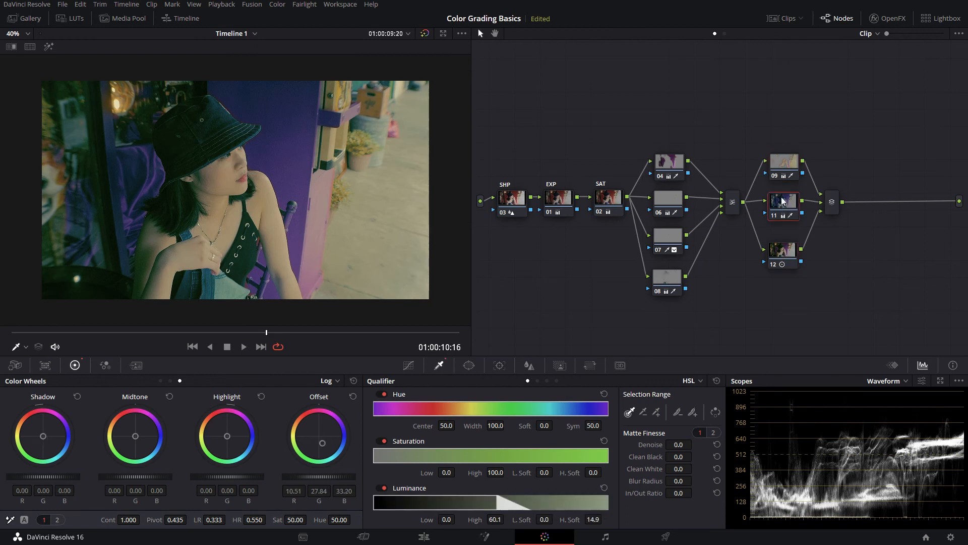
left_click(785, 172)
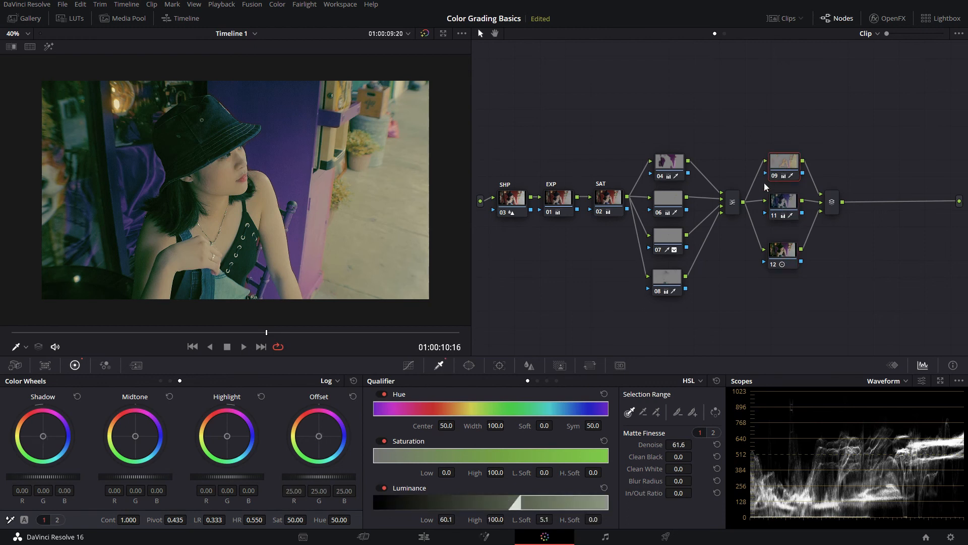
Step: Shift the layer mixer slightly farther from its layer nodes and add a serial node after it
left_click(834, 201)
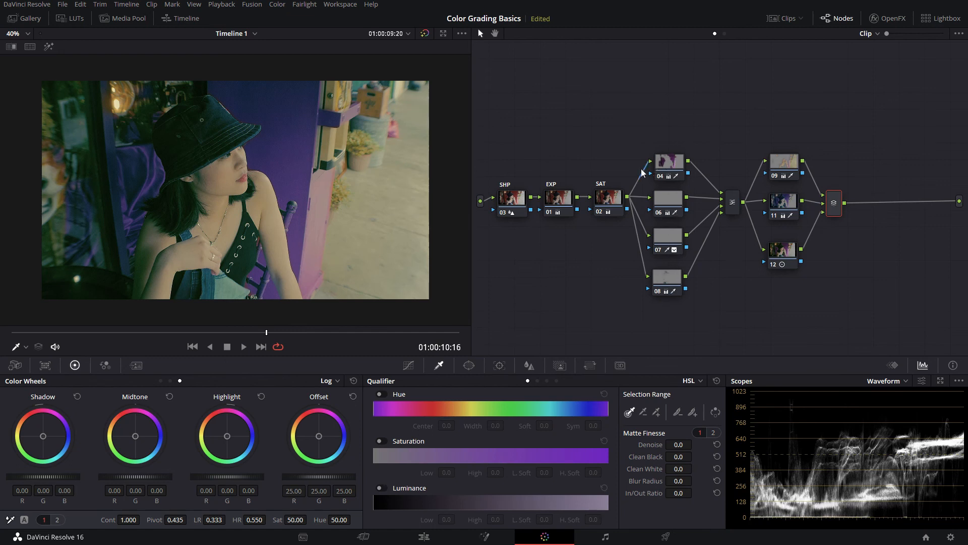
left_click_drag(826, 206, 831, 200)
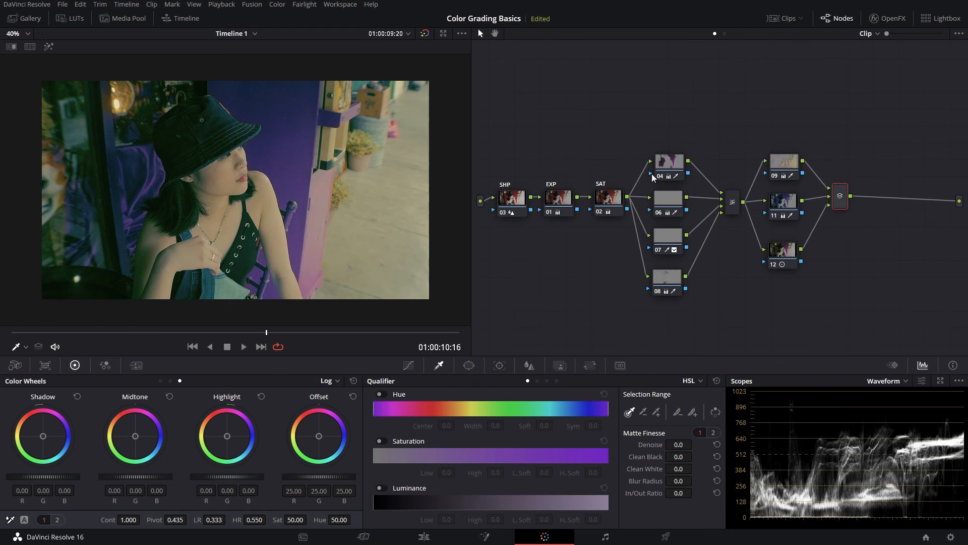
left_click(549, 207)
left_click(620, 206)
left_click(506, 196)
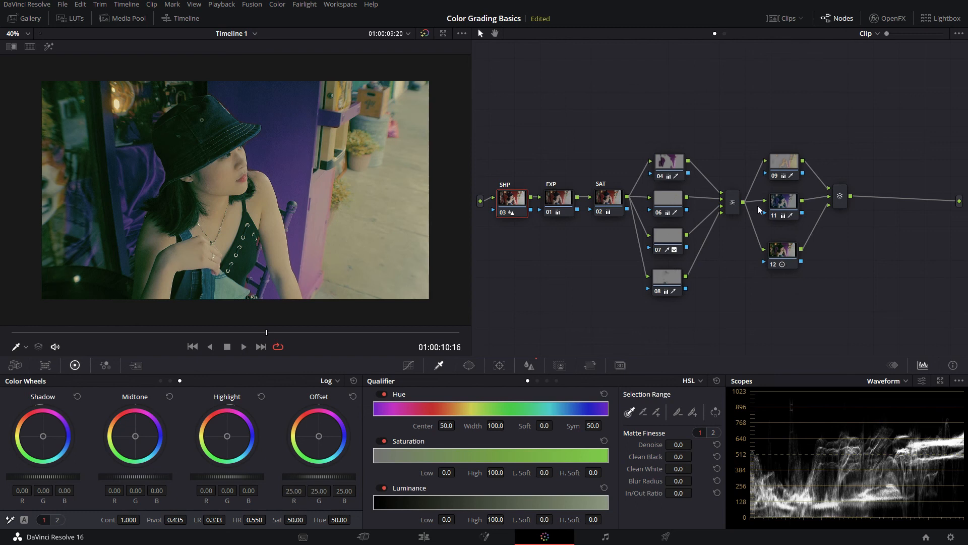
left_click(736, 209)
left_click(841, 198)
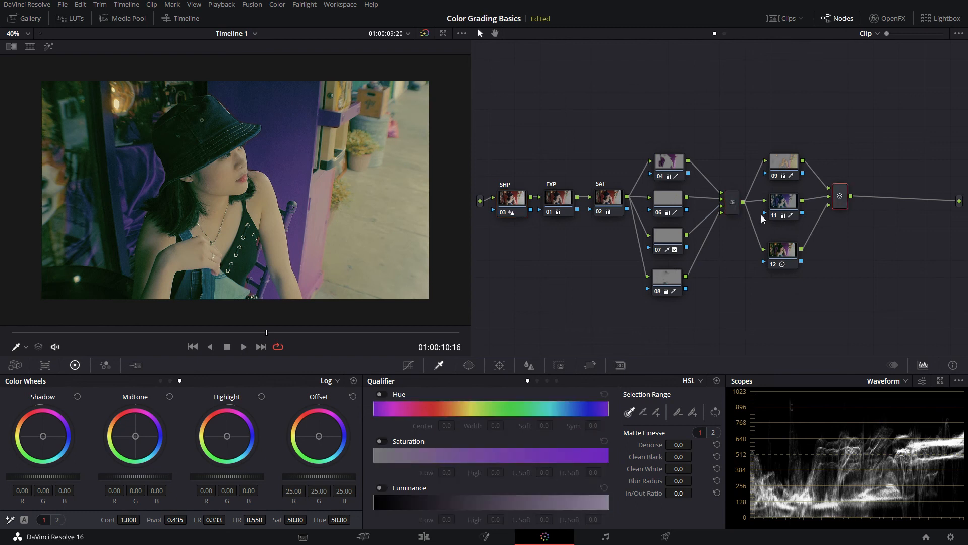
key("alt+s")
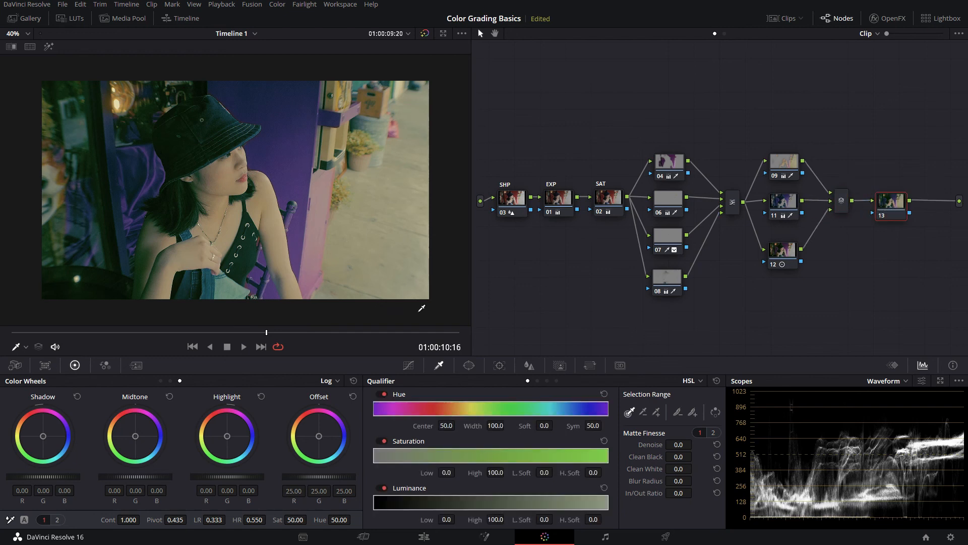
Step: Add a circular window around the woman on node 13, enlarged with softness 24.38, and invert it
left_click(159, 381)
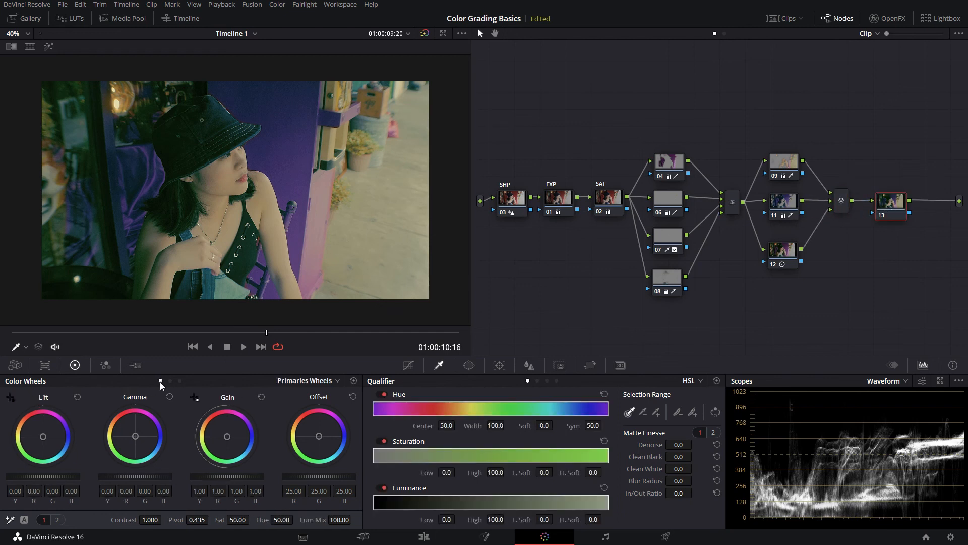
left_click(469, 366)
left_click(386, 447)
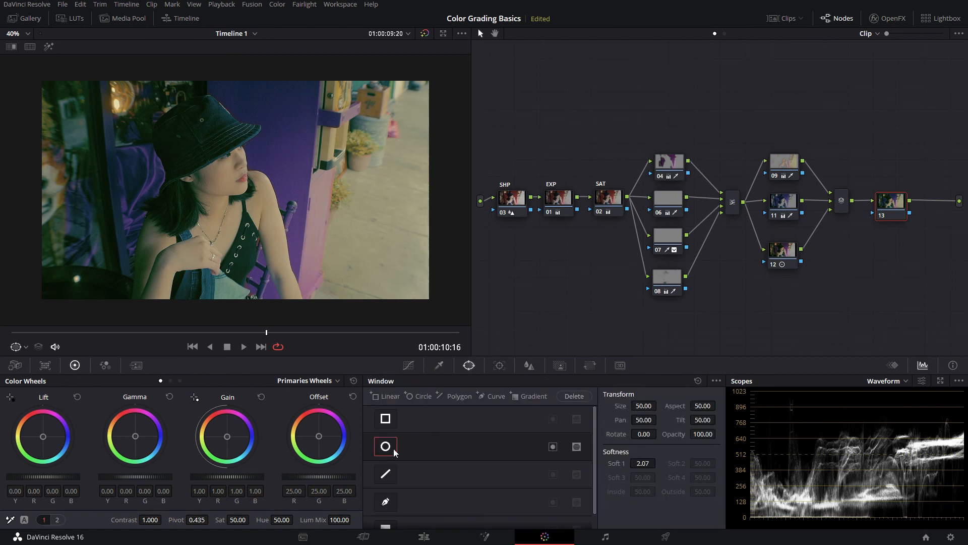
left_click_drag(292, 247, 332, 286)
left_click_drag(340, 191, 411, 227)
left_click(553, 447)
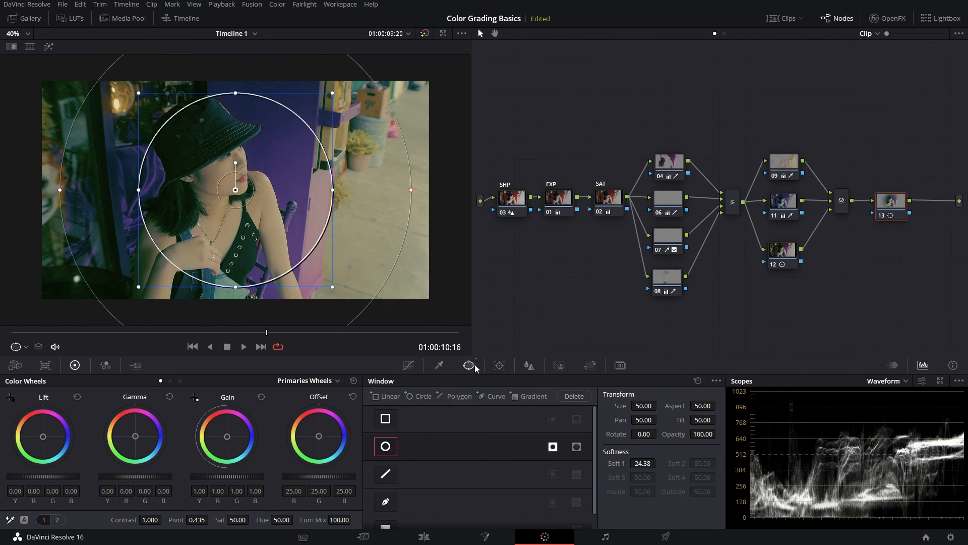
Step: Darken the surroundings on node 13 by setting Gamma to -0.05 in all channels, and show the custom curves
scroll(135, 476, "down", 1)
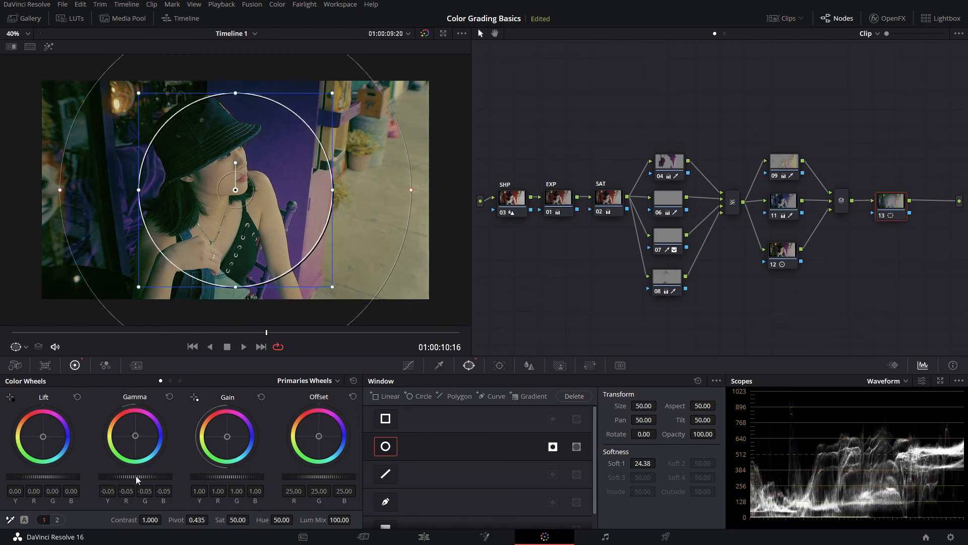
left_click(409, 365)
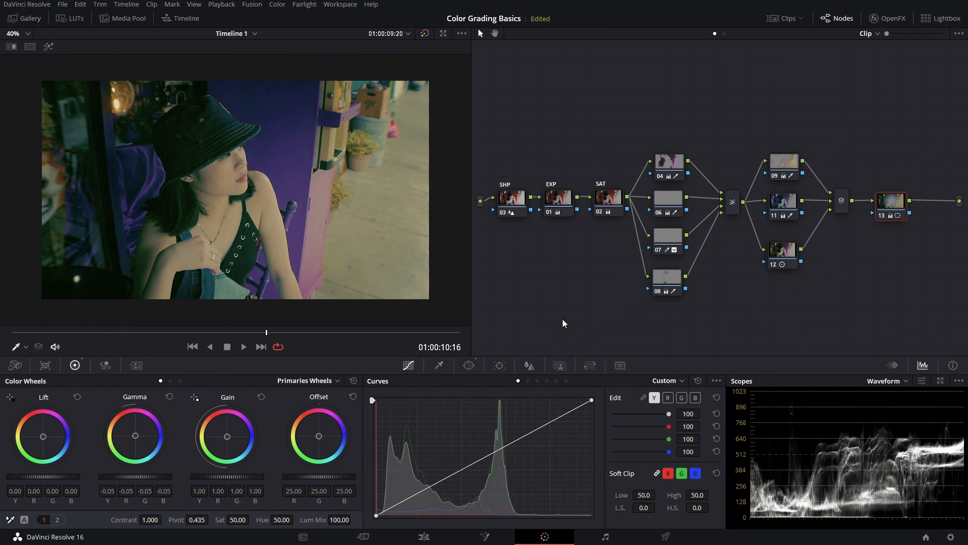